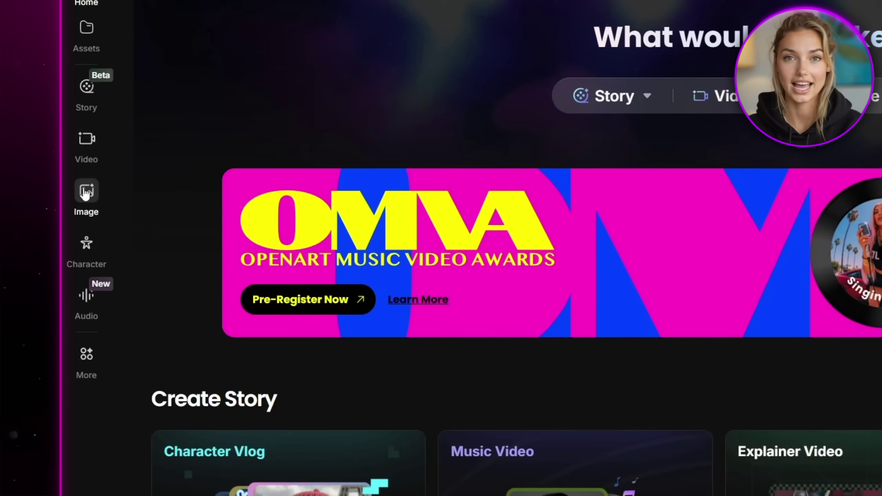
Step: Open the image generator and choose Juggernaut XL as the model
{"action": "left_click", "coordinate": [85, 194]}
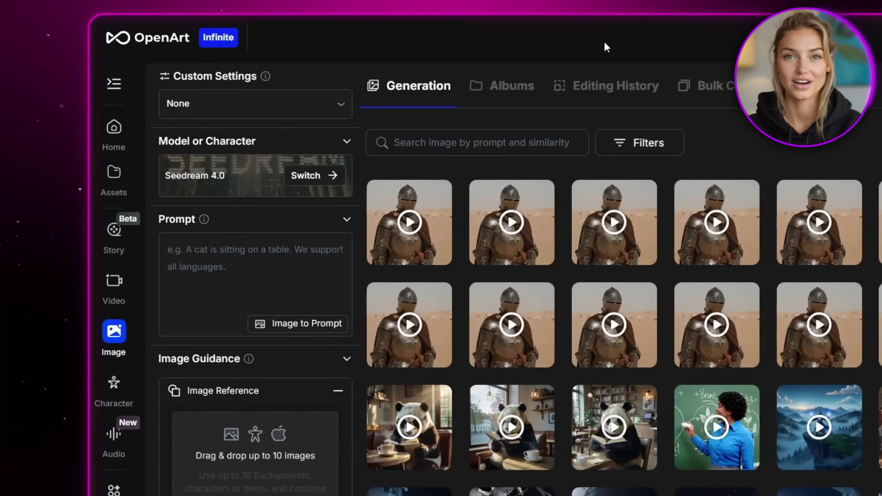
{"action": "left_click", "coordinate": [321, 176]}
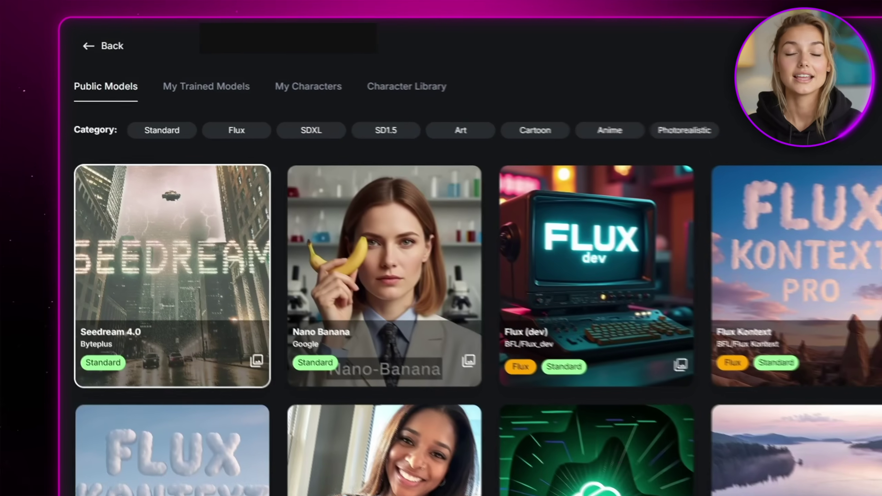
{"action": "scroll", "coordinate": [438, 295], "scroll_direction": "down", "scroll_amount": 15}
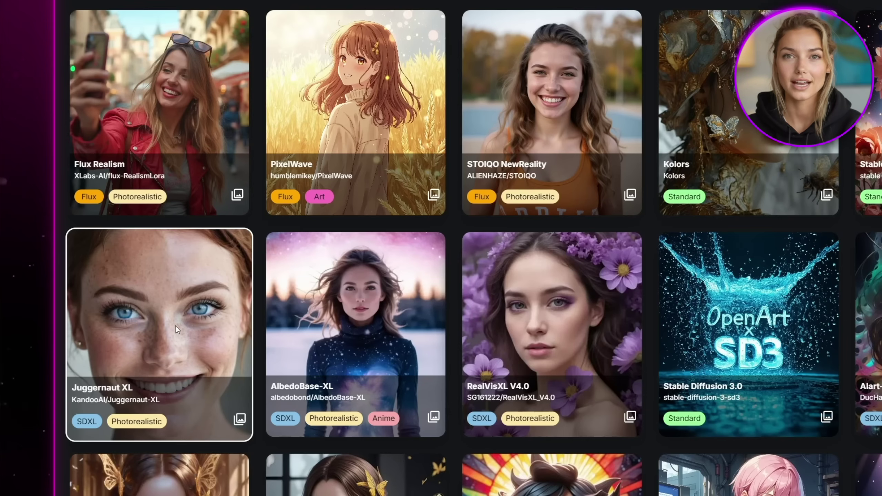
{"action": "left_click", "coordinate": [175, 327]}
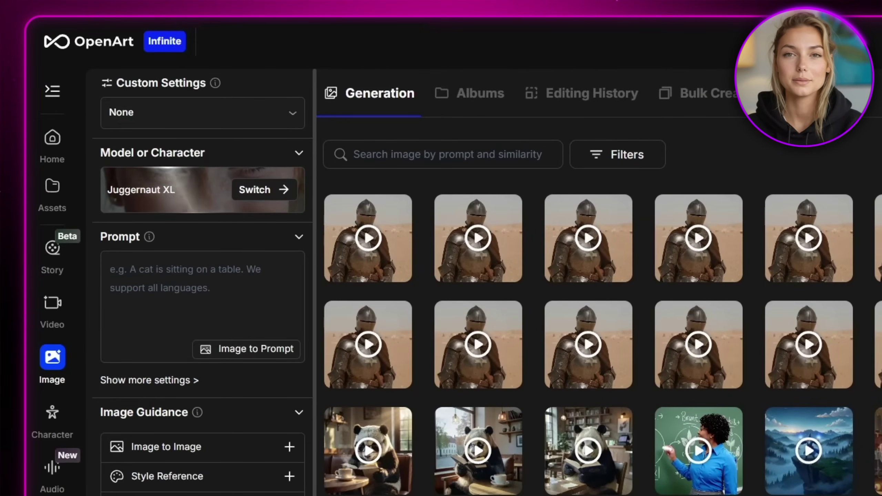
Step: Generate four images from "A portrait of a blonde white woman wearing a black hoodie, cinematic studio lighting" with Auto Enhance on, and browse the results
{"action": "left_click", "coordinate": [203, 264]}
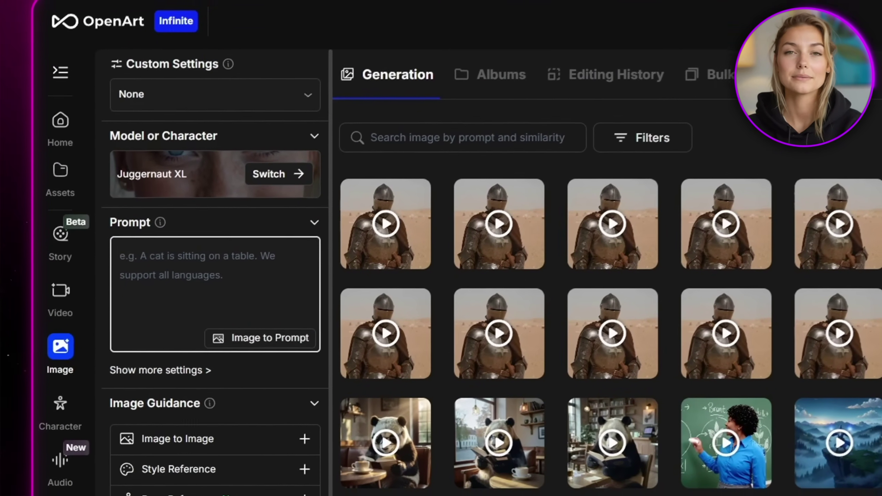
{"action": "type", "text": "A"}
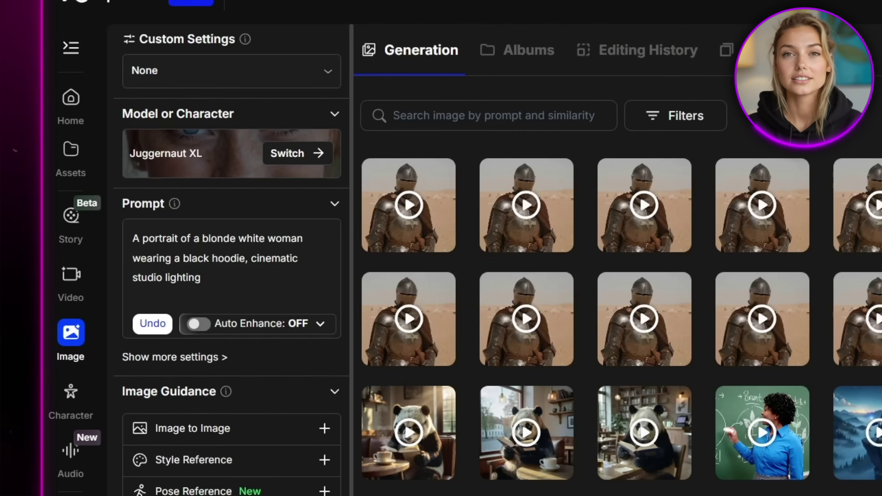
{"action": "left_click", "coordinate": [195, 324]}
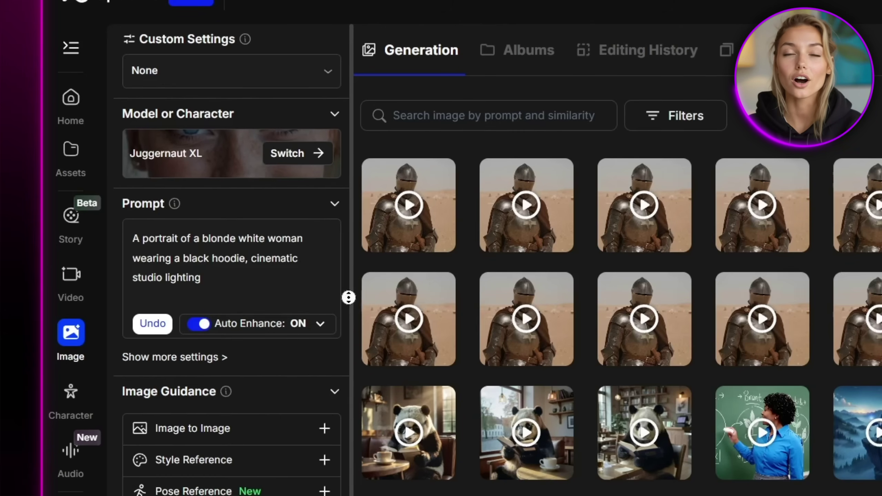
{"action": "scroll", "coordinate": [351, 291], "scroll_direction": "down", "scroll_amount": 2}
{"action": "scroll", "coordinate": [351, 291], "scroll_direction": "down", "scroll_amount": 2}
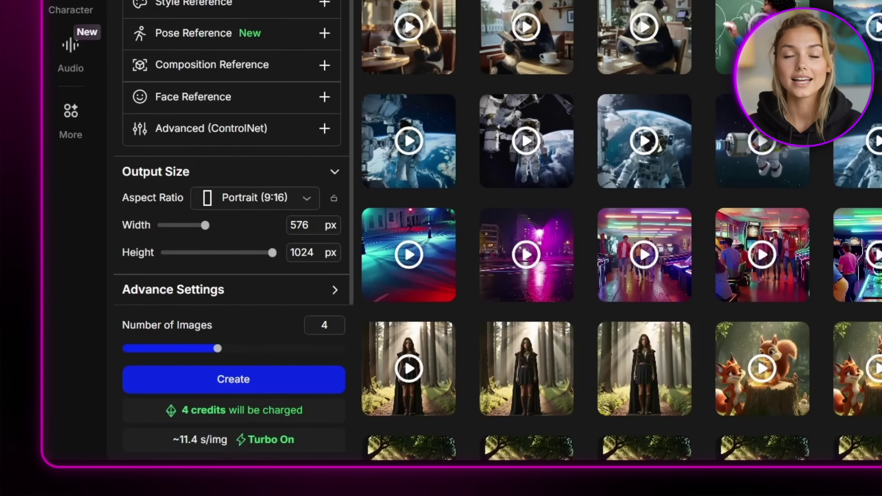
{"action": "left_click", "coordinate": [212, 374]}
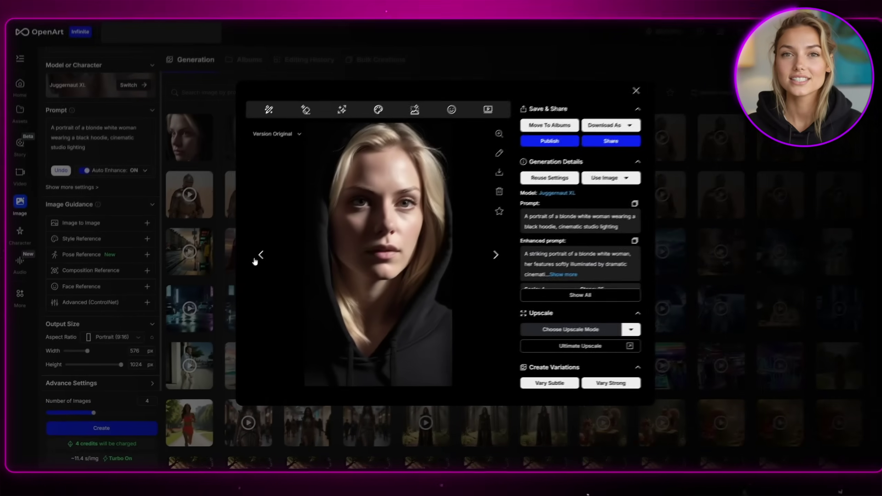
{"action": "key", "text": "Left"}
{"action": "left_click", "coordinate": [492, 256]}
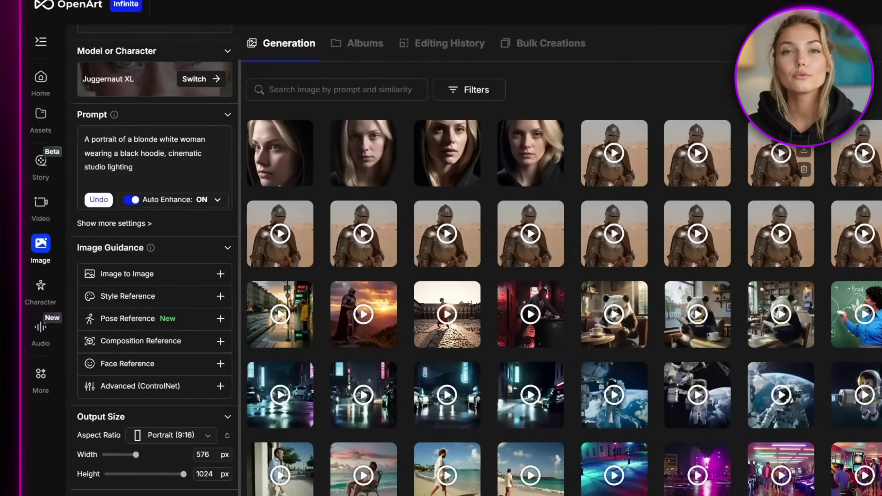
Step: Switch the image generation model to Seedream 4.0
{"action": "scroll", "coordinate": [131, 58], "scroll_direction": "up", "scroll_amount": 2}
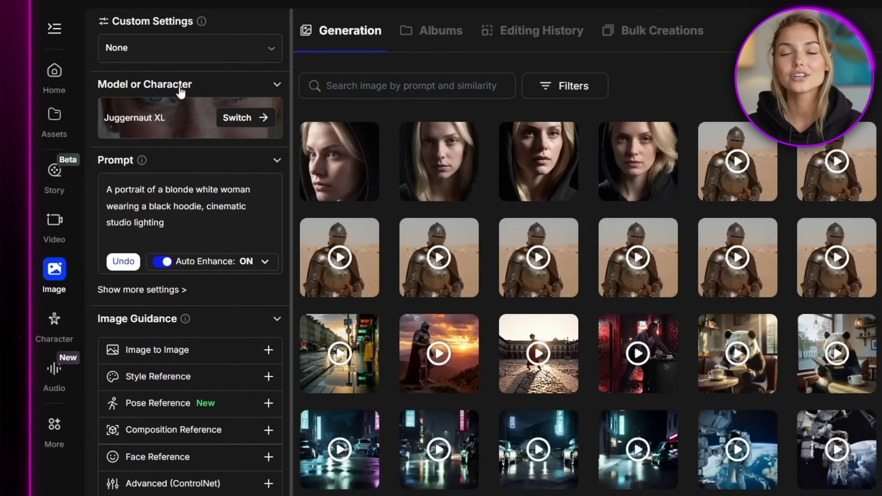
{"action": "left_click", "coordinate": [243, 118]}
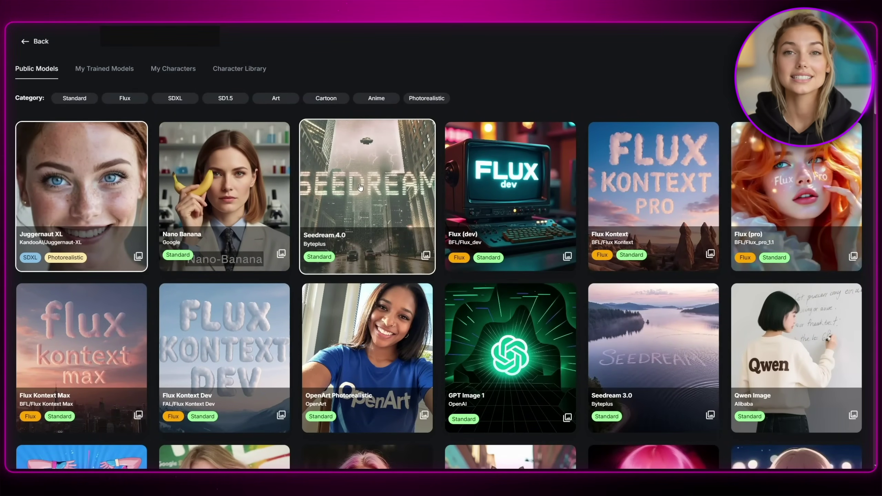
{"action": "left_click", "coordinate": [360, 188]}
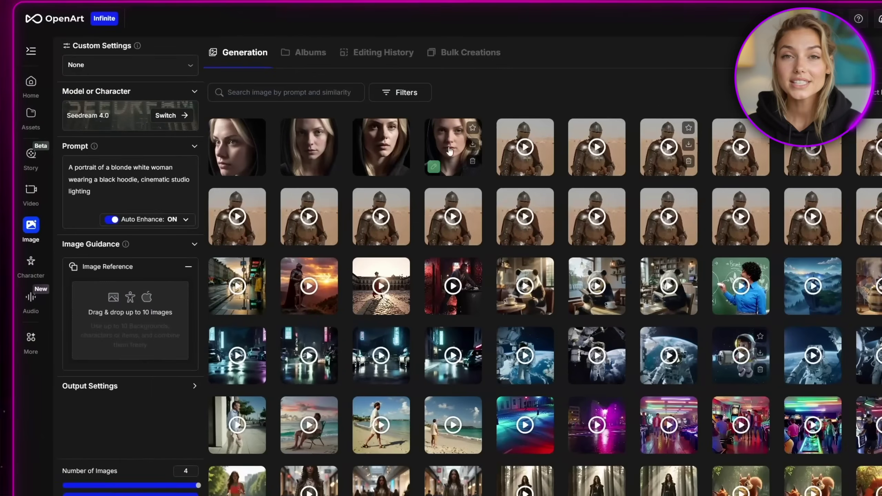
Step: Generate four 4K images in 9:16 from "A 3D Pixar-style dinosaur wearing detective clothes, natural lighting, Pixar style" and browse them
{"action": "type", "text": "A 3D Pixar-style dinosaur wearing detective clothes, natural lighting, Pixar style"}
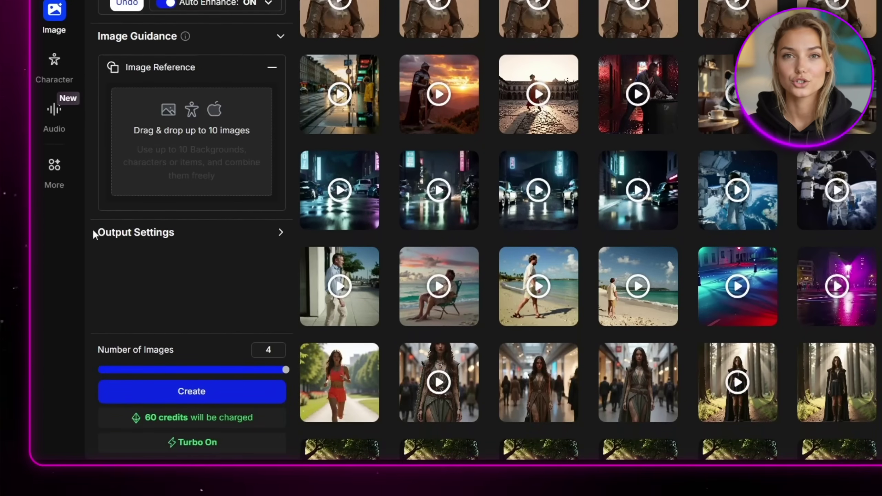
{"action": "left_click", "coordinate": [279, 234]}
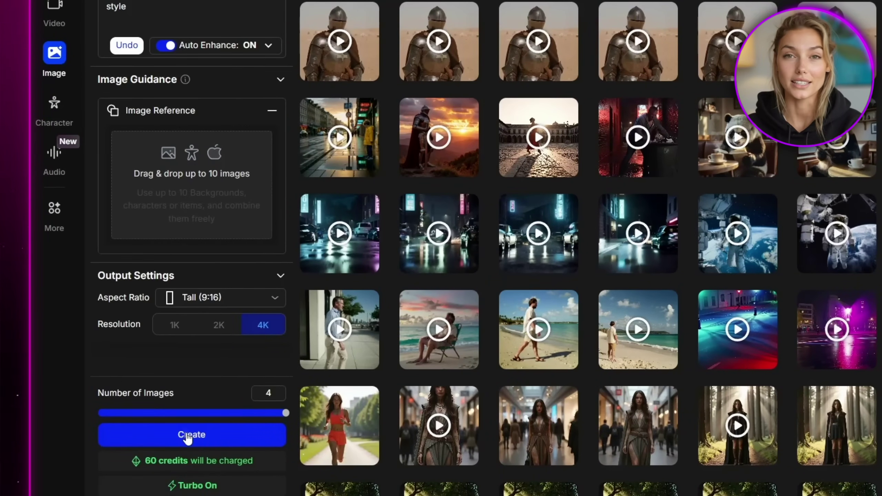
{"action": "left_click", "coordinate": [187, 439]}
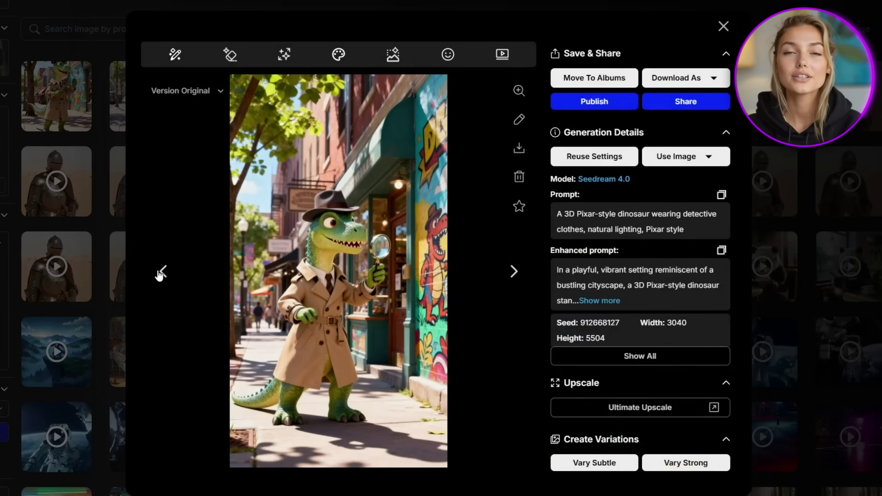
{"action": "left_click", "coordinate": [161, 273]}
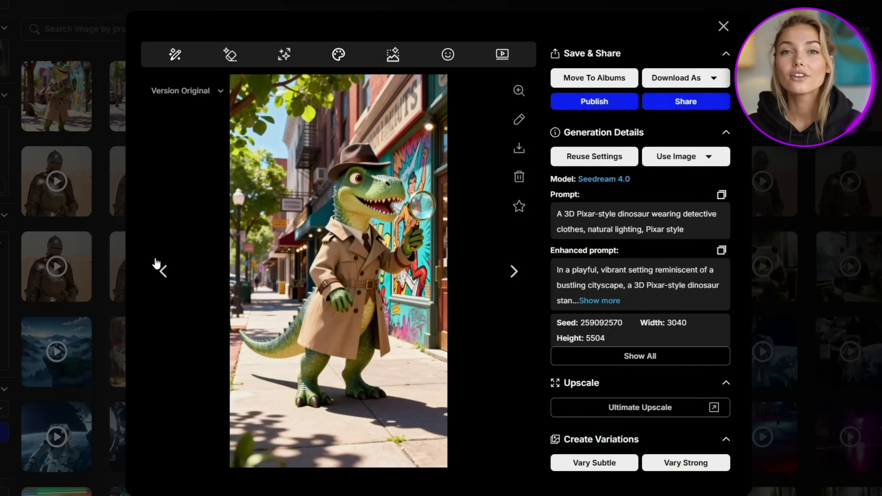
{"action": "left_click", "coordinate": [164, 273]}
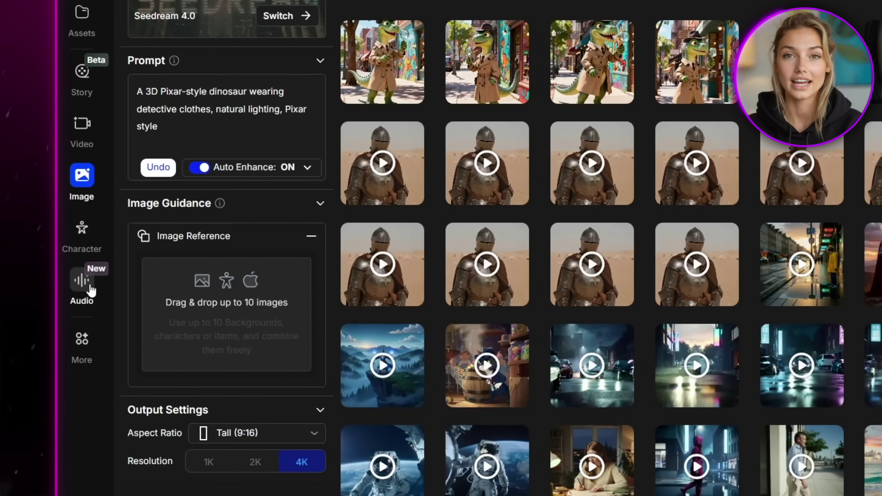
Step: Open the audio voiceover tool and view its available voices
{"action": "left_click", "coordinate": [88, 289]}
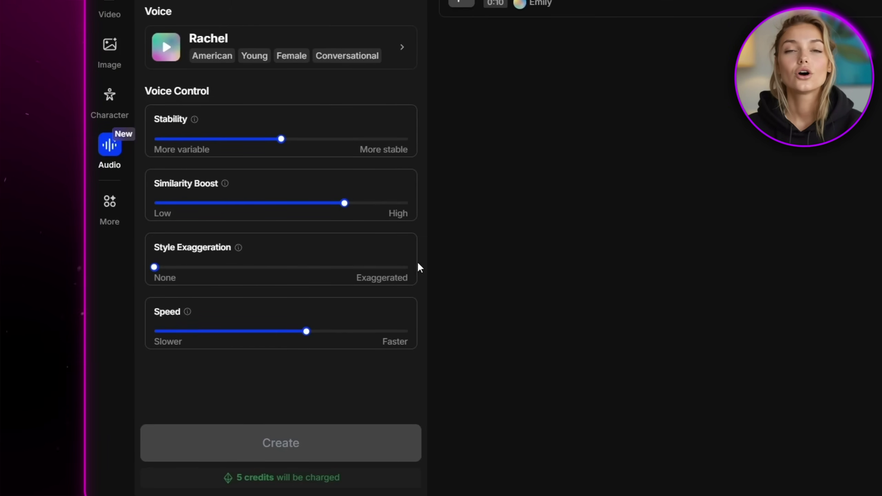
{"action": "left_click", "coordinate": [402, 47]}
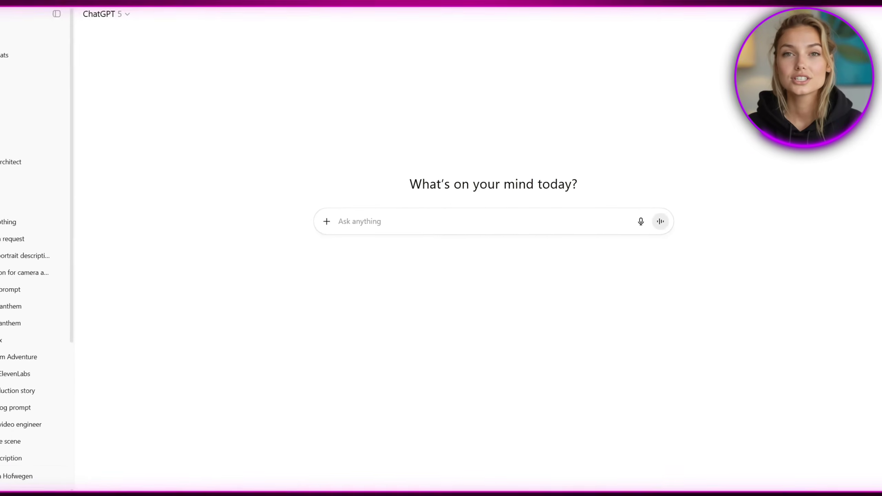
Step: Switch to ChatGPT, attach the dinosaur image and ask for a short script for this character in an educational video for kids
{"action": "left_click", "coordinate": [345, 221]}
{"action": "left_click", "coordinate": [376, 240]}
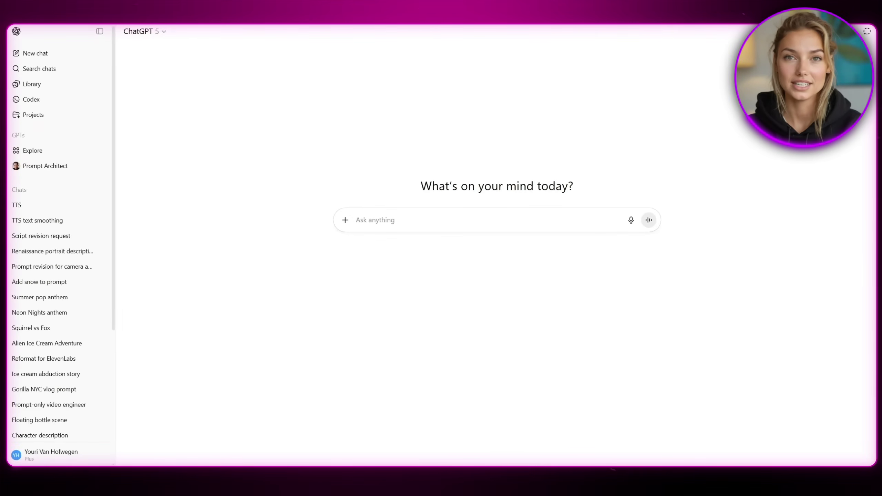
{"action": "type", "text": "I'm worki"}
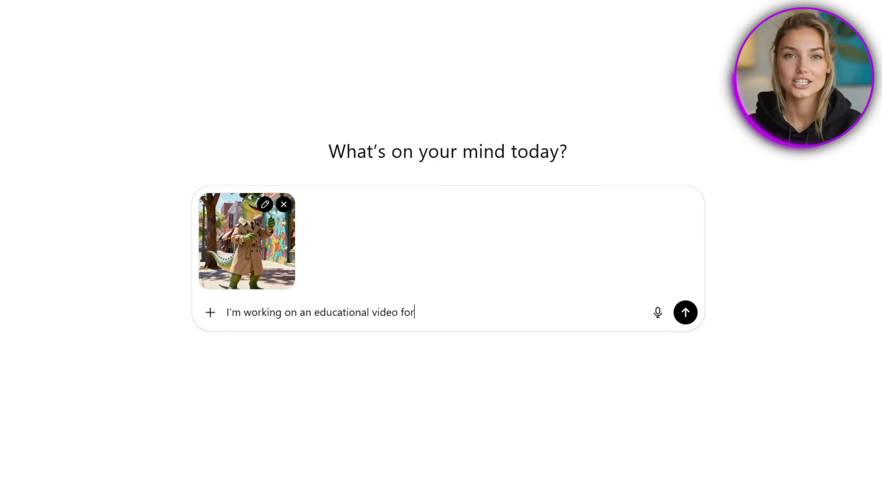
{"action": "type", "text": "ng on an educational video for kids, here's the image of this little dinosaur. I need you to write a short script for this character"}
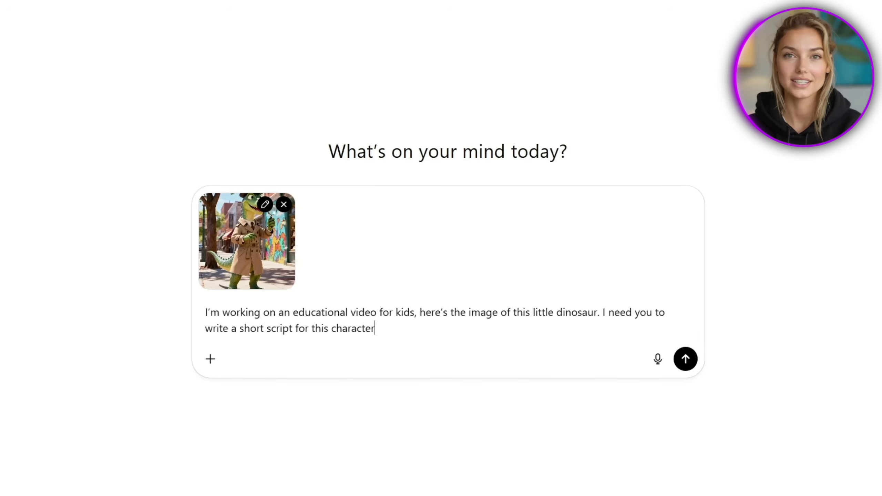
{"action": "left_click", "coordinate": [685, 359]}
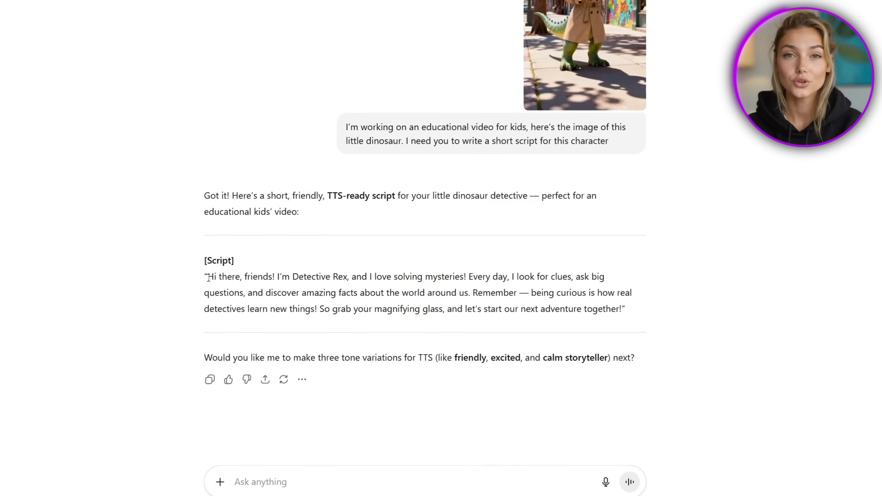
Step: Copy the generated Detective Rex script and paste it into OpenArt's voiceover script field
{"action": "left_click_drag", "start_coordinate": [255, 274], "coordinate": [612, 299]}
{"action": "key", "text": "ctrl+c"}
{"action": "left_click", "coordinate": [647, 299]}
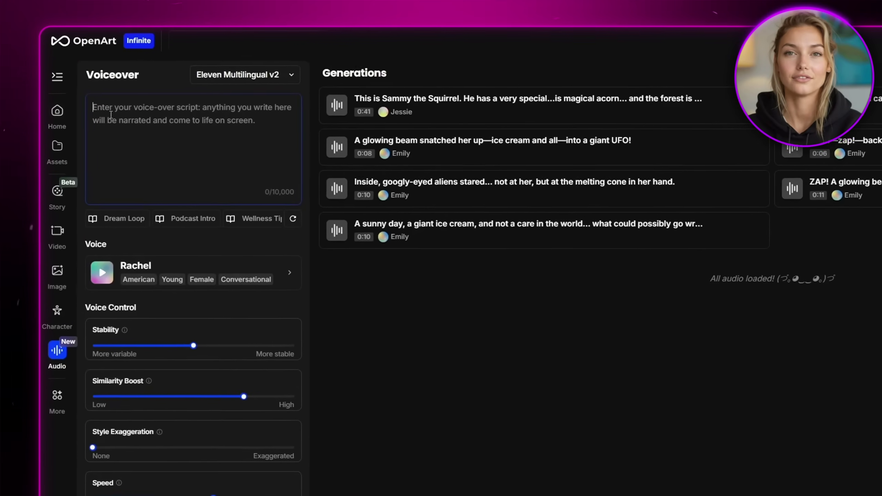
{"action": "key", "text": "ctrl+v"}
Step: Open the voice selection and filter the voices by British accent, Male gender and Young age
{"action": "left_click", "coordinate": [290, 272]}
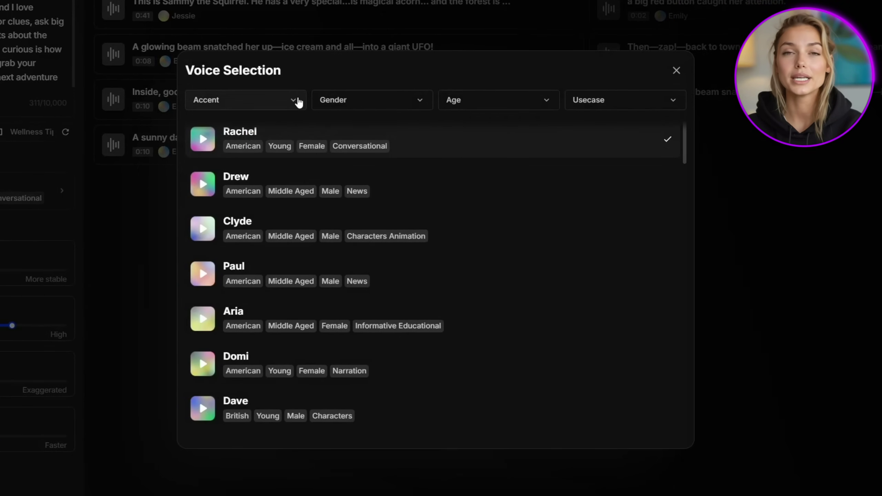
{"action": "left_click", "coordinate": [289, 99]}
{"action": "left_click", "coordinate": [205, 190]}
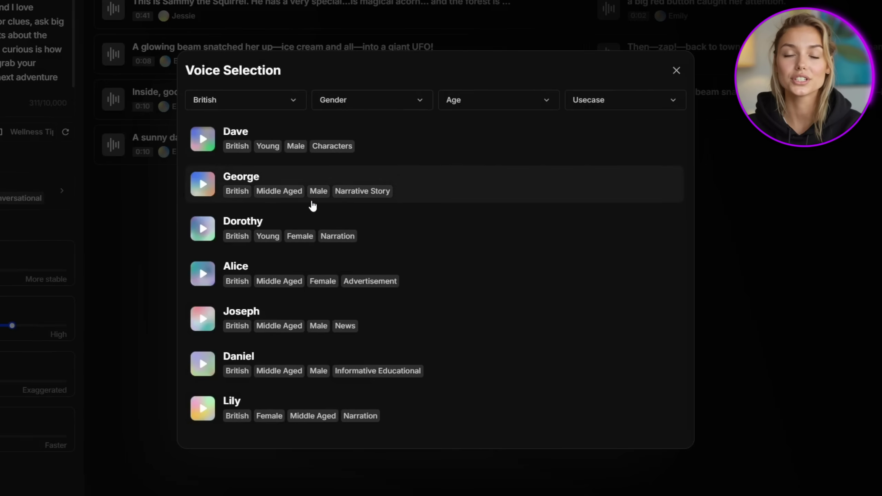
{"action": "left_click", "coordinate": [420, 101]}
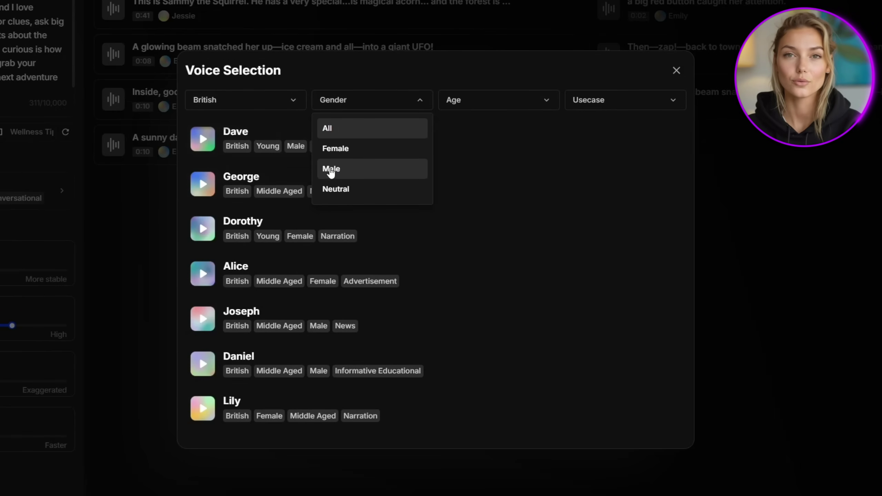
{"action": "left_click", "coordinate": [330, 169]}
{"action": "left_click", "coordinate": [545, 102]}
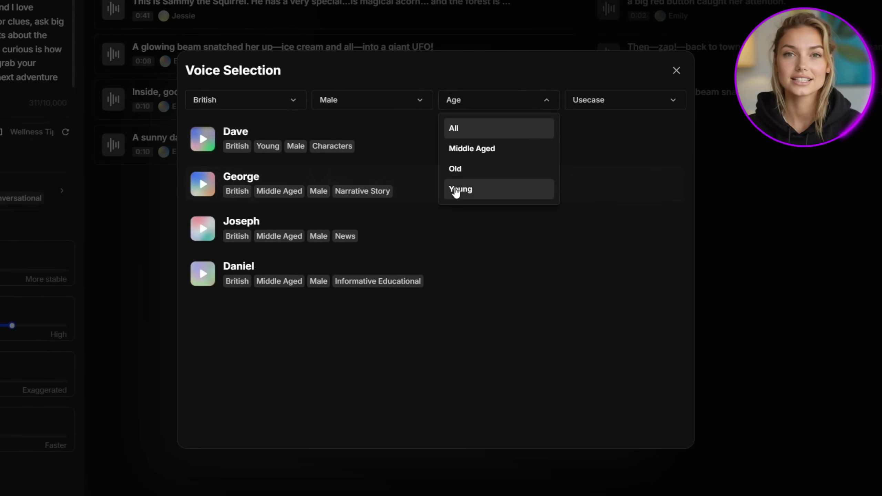
{"action": "left_click", "coordinate": [458, 190]}
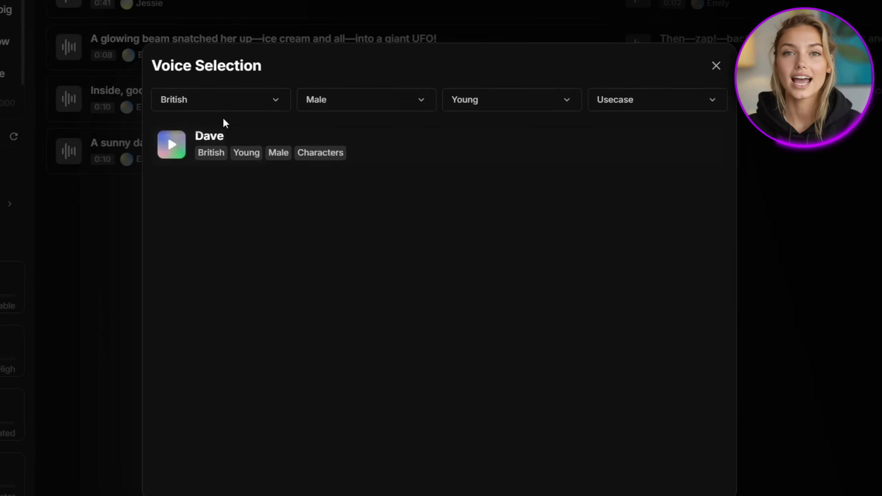
Step: Preview the Dave voice and select it for the voiceover
{"action": "left_click", "coordinate": [173, 149]}
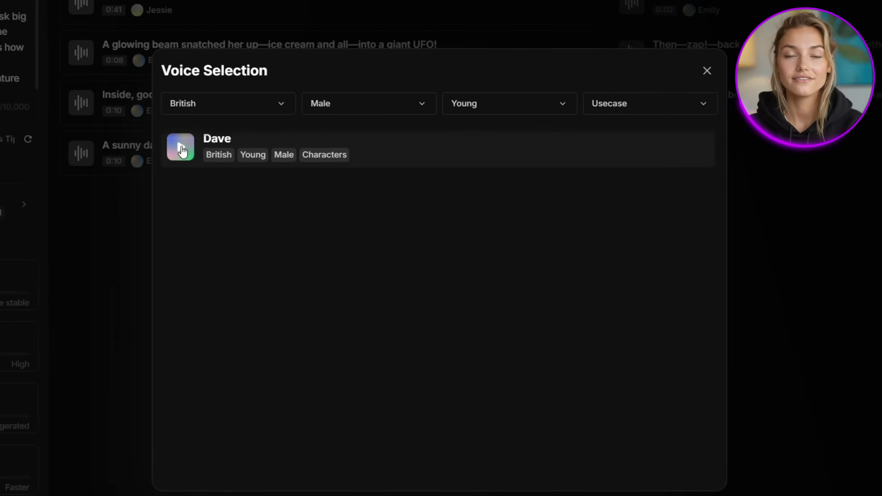
{"action": "left_click", "coordinate": [181, 150]}
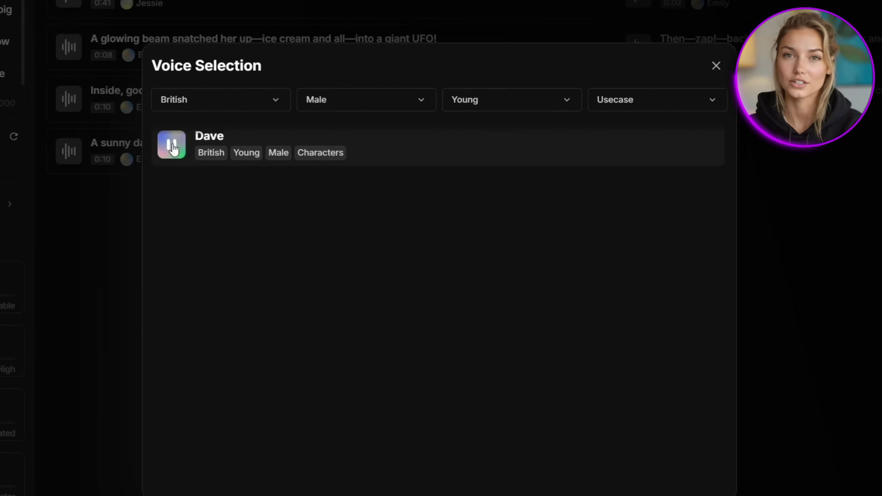
{"action": "left_click", "coordinate": [494, 156]}
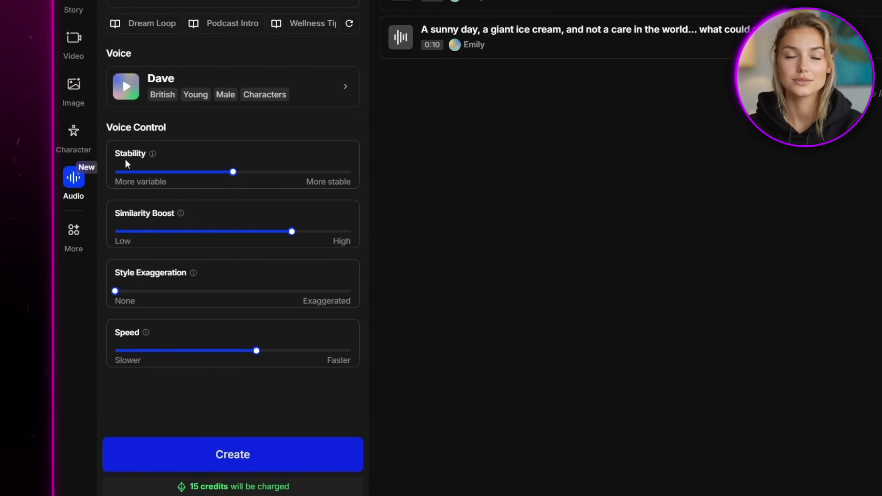
Step: Lower the voice's Stability toward More variable and set Similarity Boost to 0.6
{"action": "left_click_drag", "start_coordinate": [236, 178], "coordinate": [168, 180]}
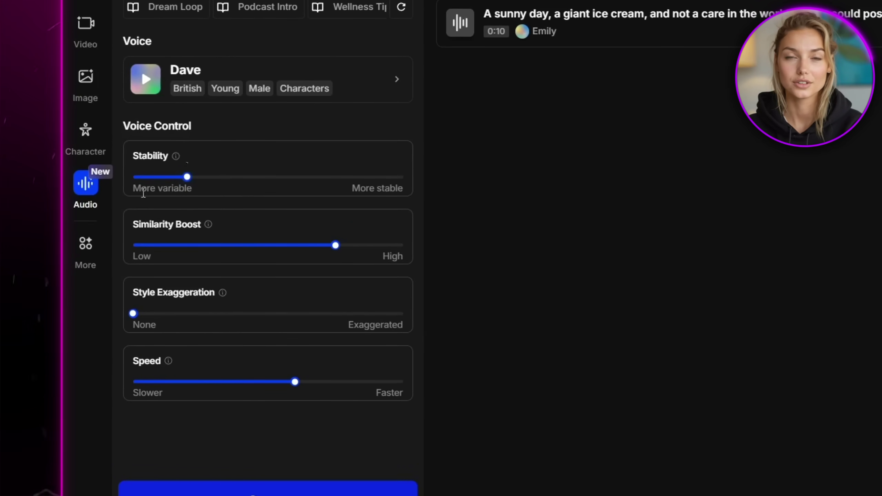
{"action": "mouse_move", "coordinate": [336, 247]}
{"action": "left_click_drag", "start_coordinate": [336, 246], "coordinate": [302, 248]}
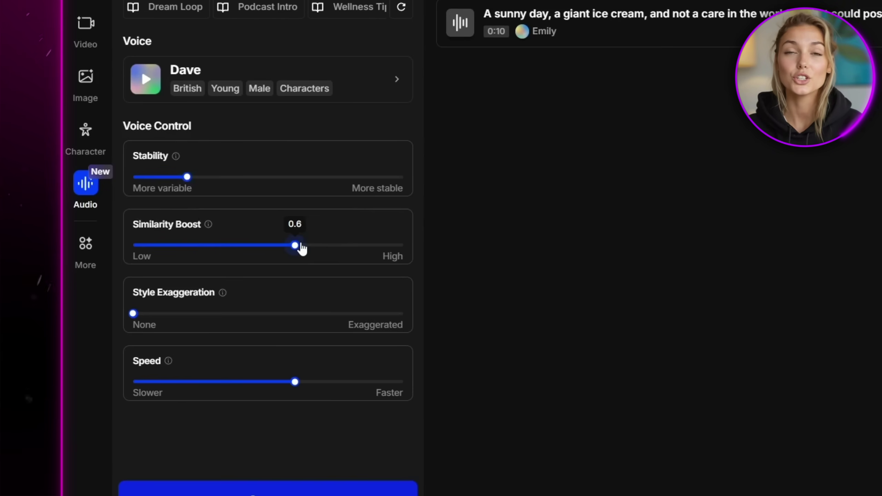
Step: Raise the voice's Style Exaggeration to roughly two-thirds of the way toward Exaggerated and increase the Speed toward Faster
{"action": "left_click_drag", "start_coordinate": [133, 313], "coordinate": [318, 320]}
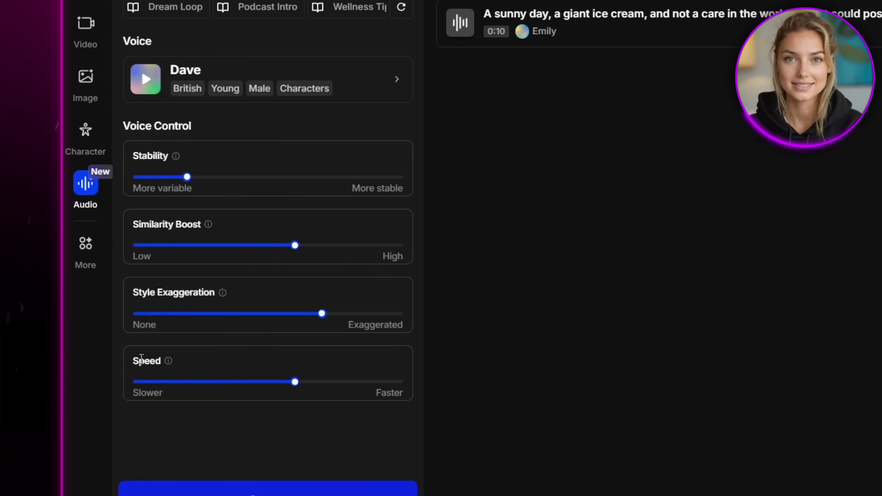
{"action": "mouse_move", "coordinate": [293, 389]}
{"action": "left_click_drag", "start_coordinate": [304, 391], "coordinate": [328, 391]}
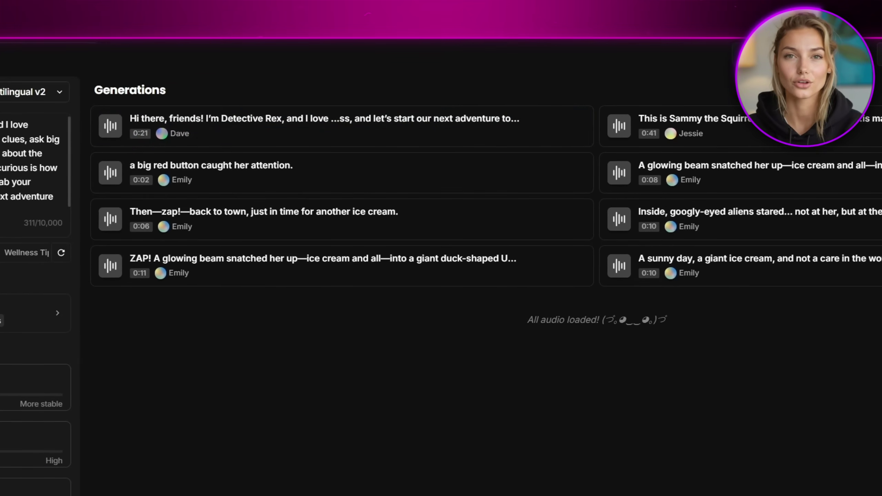
Step: Replace the Detective Rex voiceover script with the motivational monologue about the toughest battles being the ones we face inside
{"action": "key", "text": "ctrl+a"}
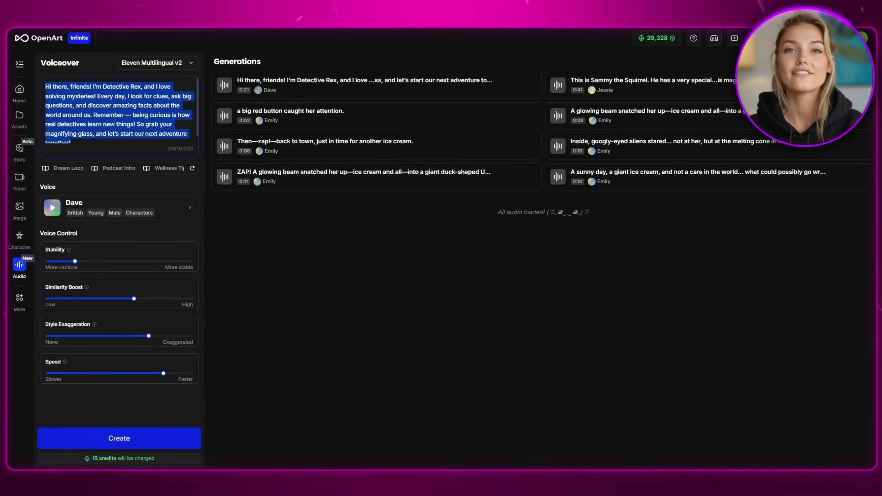
{"action": "key", "text": "BackSpace"}
{"action": "type", "text": "Hey. I’m Alex. I’ve learned that the toughest battles aren’t the ones people can see — they’re the ones we face inside. But every challenge teaches us something new... about strength, about patience, about who we really are. So, if today feels tough — take a breath. You’ve got this."}
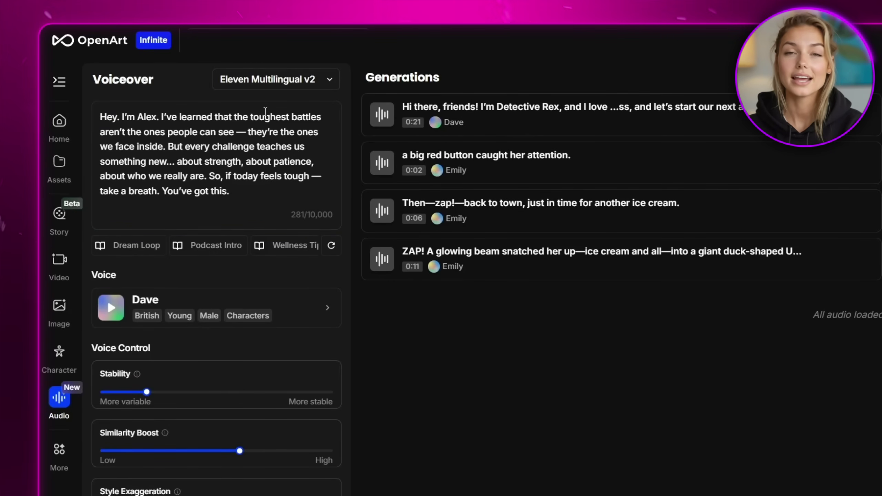
Step: Filter the voices by American accent and Female gender, and select the Emily voice for the voiceover
{"action": "left_click", "coordinate": [327, 308]}
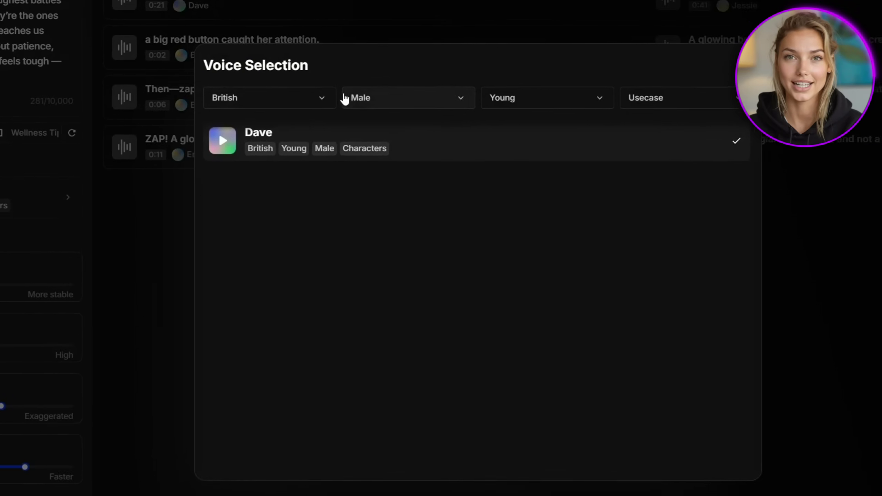
{"action": "left_click", "coordinate": [330, 98]}
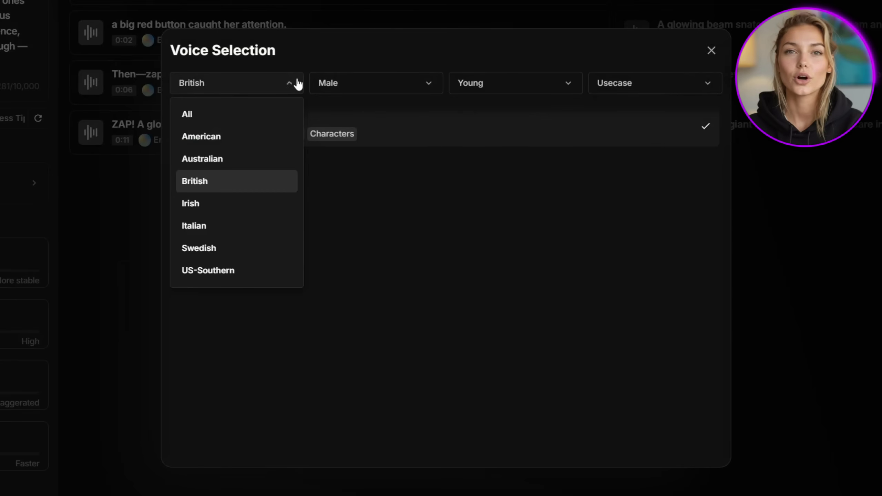
{"action": "left_click", "coordinate": [274, 151]}
{"action": "left_click", "coordinate": [429, 83]}
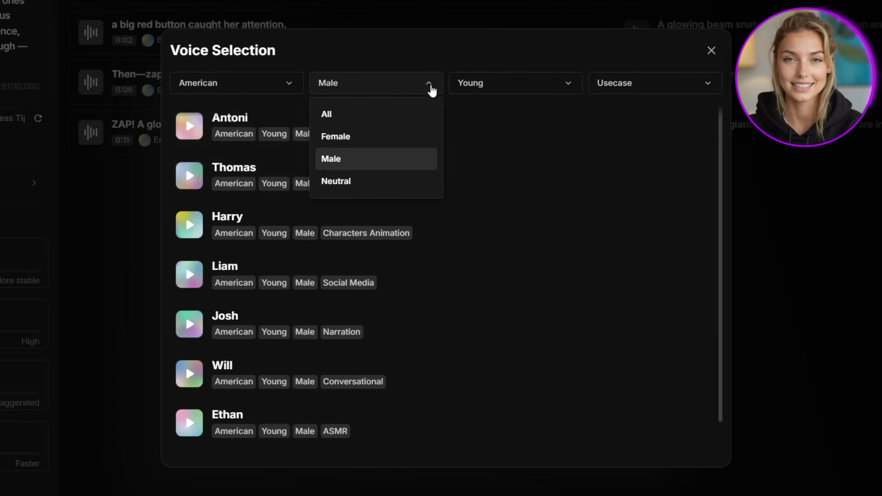
{"action": "left_click", "coordinate": [344, 137]}
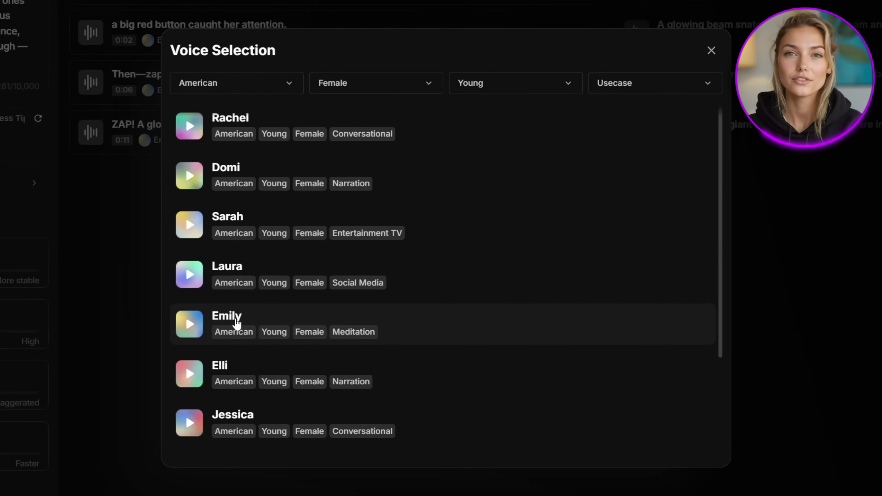
{"action": "left_click", "coordinate": [236, 323]}
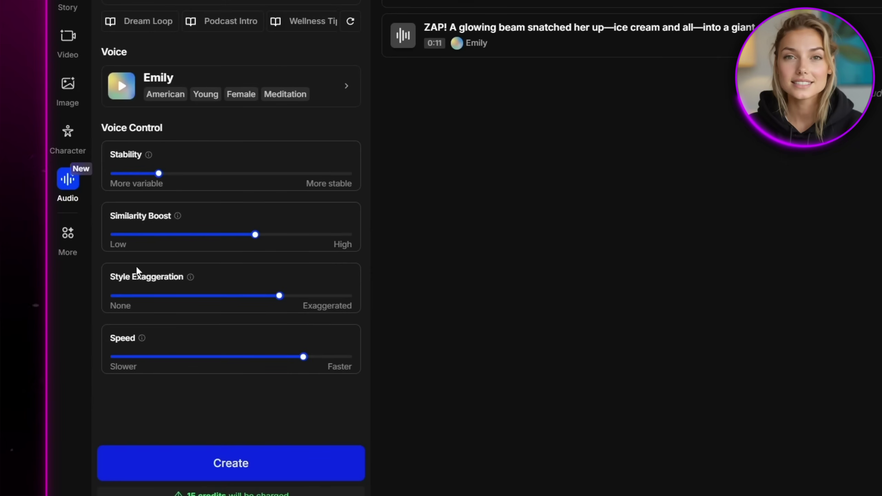
Step: Raise Style Exaggeration to its maximum and generate the voiceover
{"action": "left_click_drag", "start_coordinate": [288, 299], "coordinate": [388, 295]}
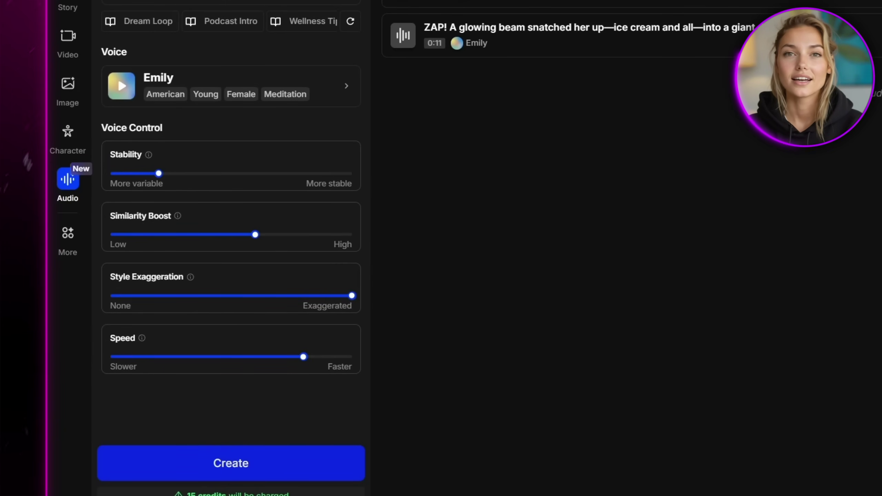
{"action": "left_click", "coordinate": [234, 475]}
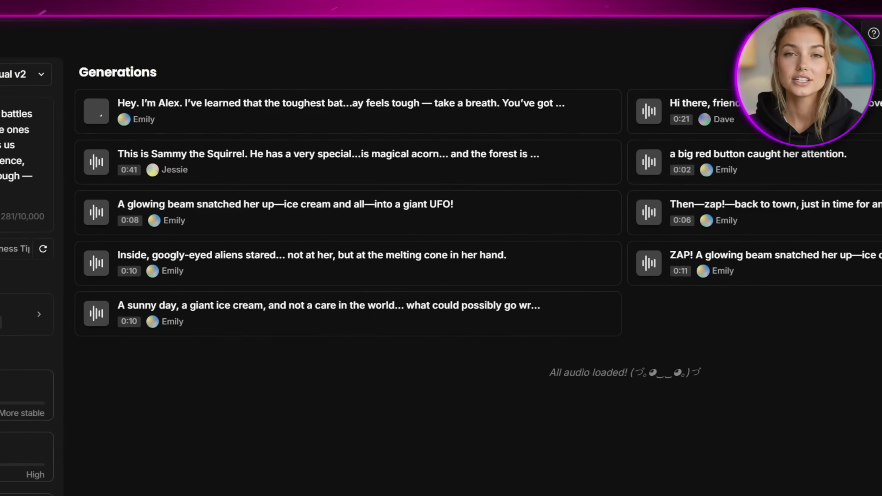
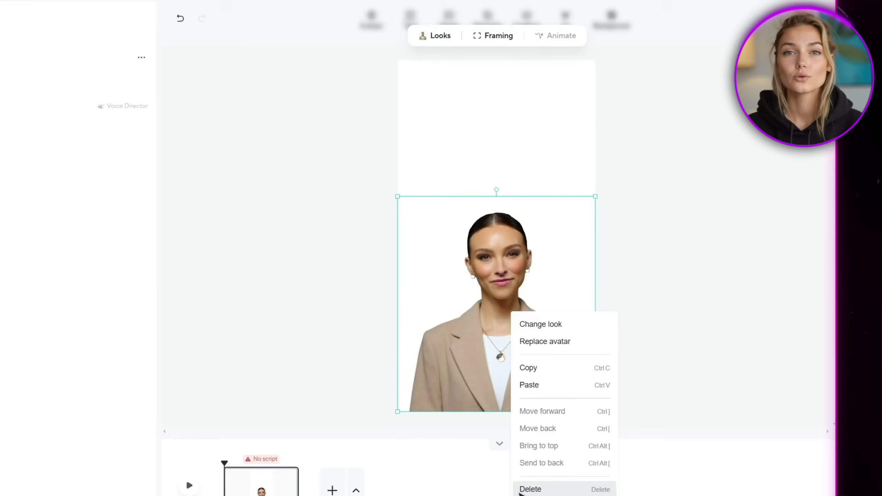
Step: In HeyGen, delete the default avatar from the scene and upload the dinosaur detective photo as a new avatar
{"action": "left_click", "coordinate": [530, 489]}
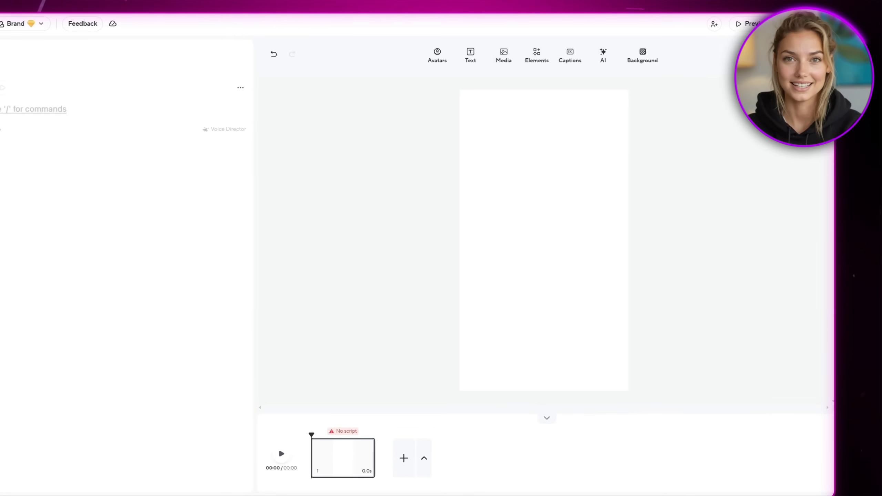
{"action": "left_click", "coordinate": [437, 56]}
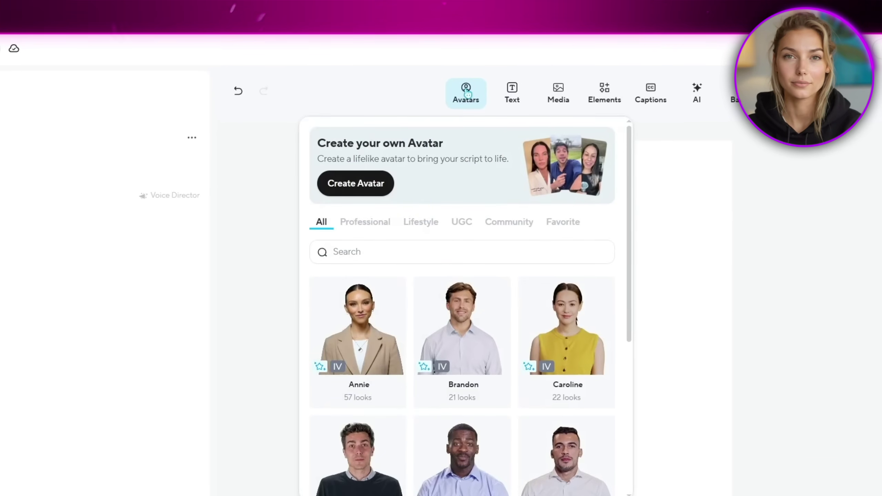
{"action": "left_click", "coordinate": [348, 181]}
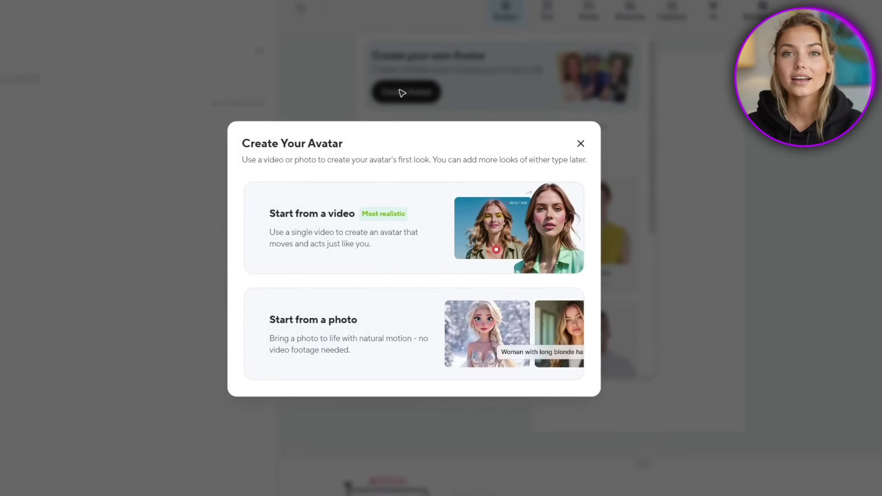
{"action": "mouse_move", "coordinate": [323, 329]}
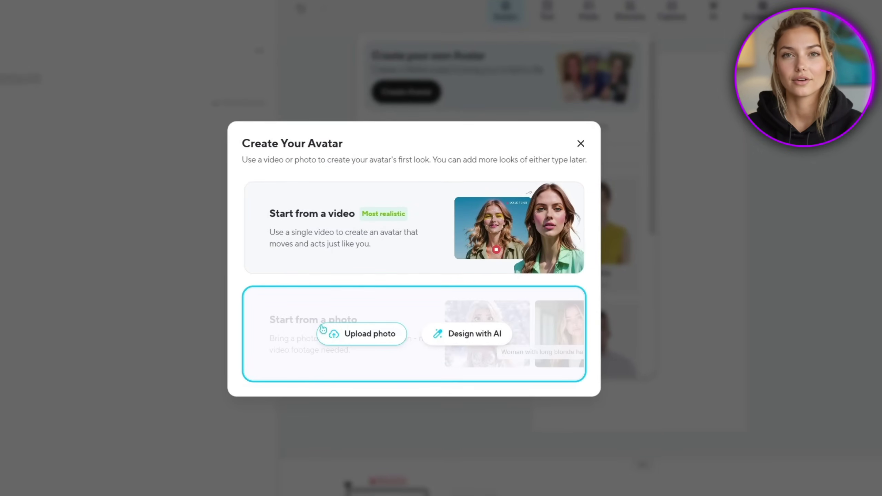
{"action": "left_click", "coordinate": [383, 334]}
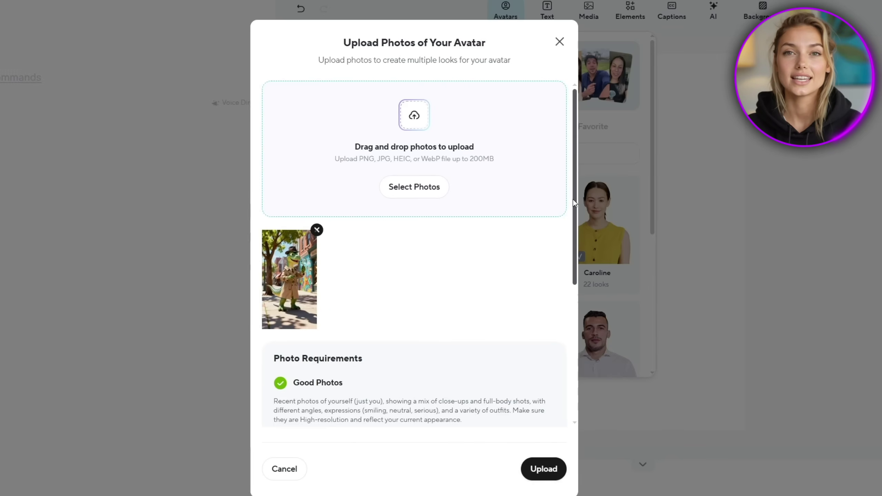
{"action": "scroll", "coordinate": [573, 203], "scroll_direction": "down", "scroll_amount": 7}
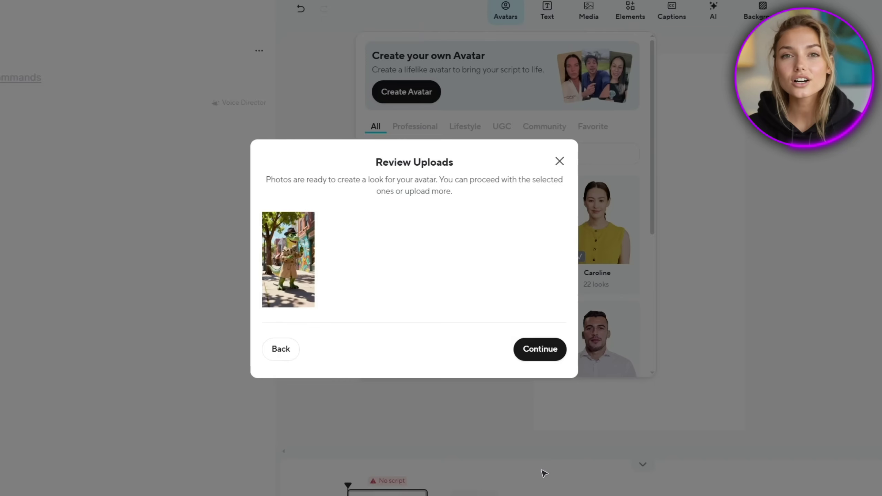
{"action": "left_click", "coordinate": [517, 349]}
Step: Name the new avatar Dino, set its age to Young Adult and gender to Man, and submit the details
{"action": "left_click", "coordinate": [292, 190]}
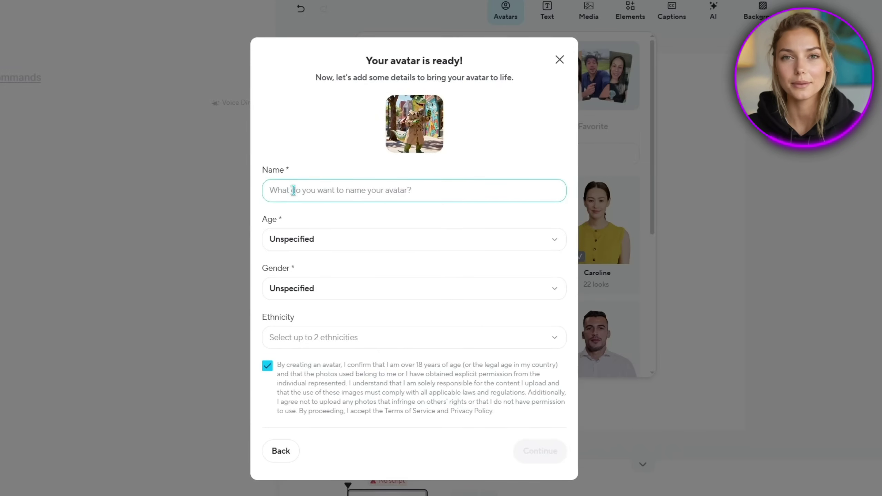
{"action": "type", "text": "Dino"}
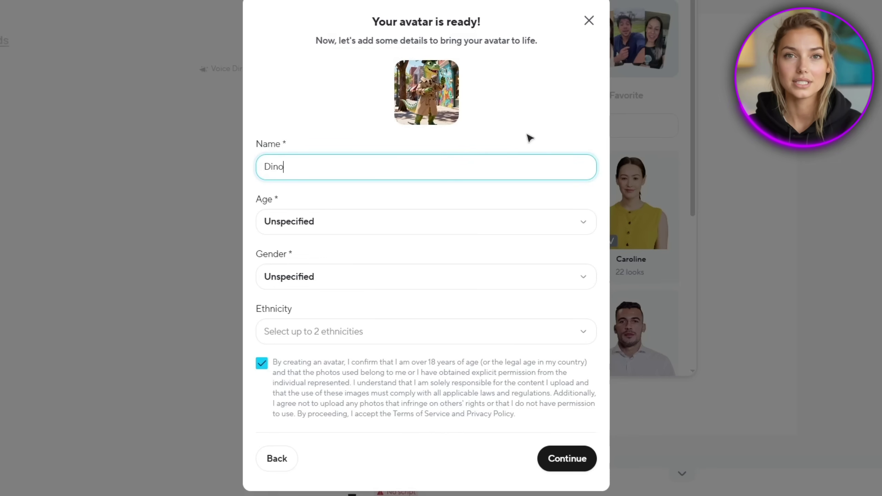
{"action": "left_click", "coordinate": [529, 138]}
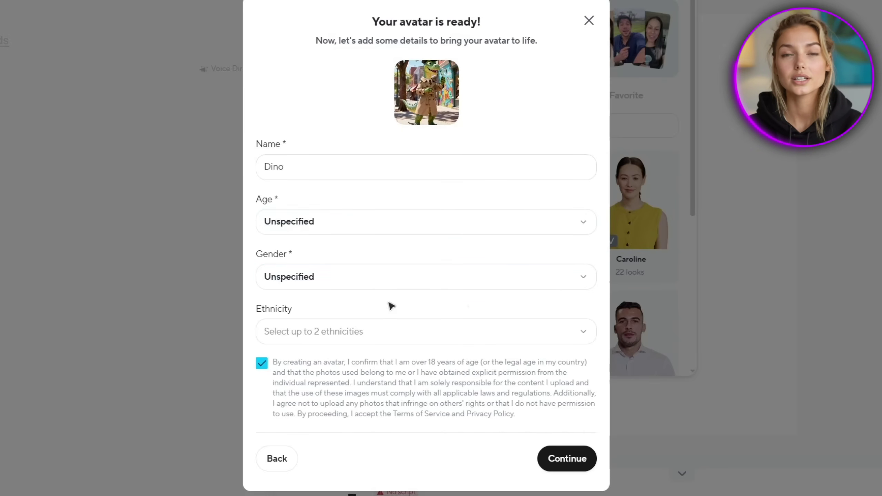
{"action": "left_click", "coordinate": [585, 224]}
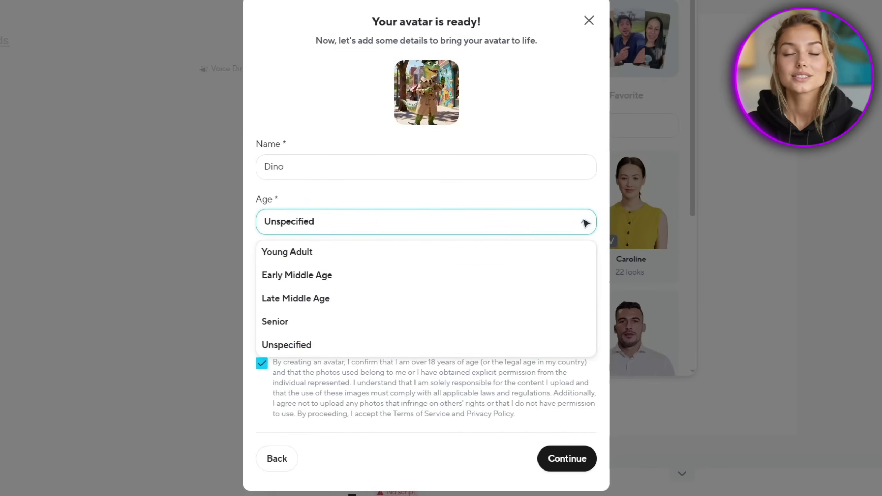
{"action": "left_click", "coordinate": [288, 252]}
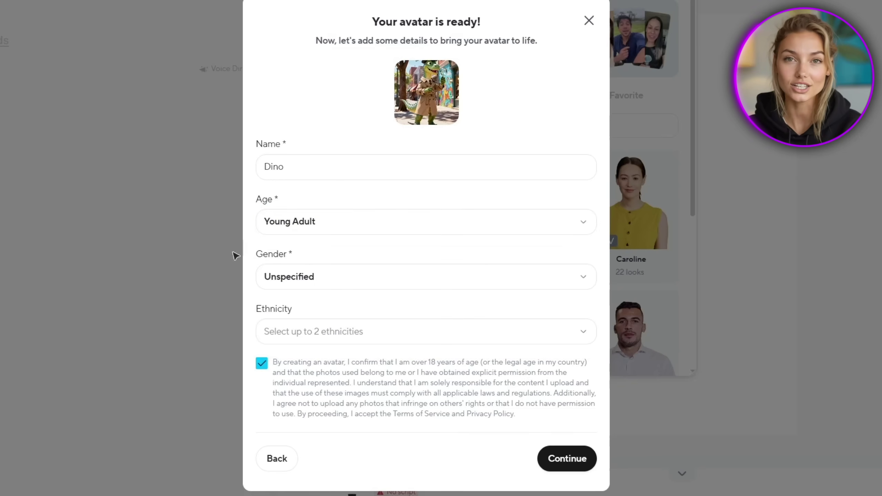
{"action": "left_click", "coordinate": [585, 283]}
{"action": "left_click", "coordinate": [277, 307]}
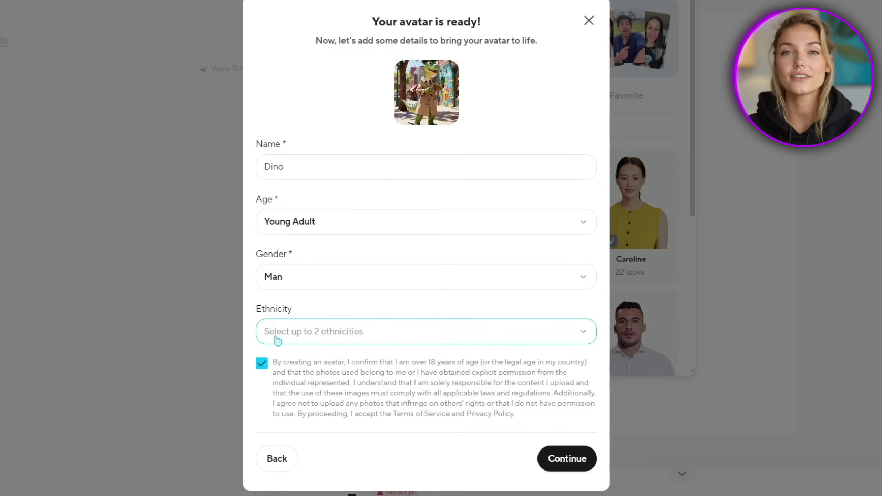
{"action": "left_click", "coordinate": [571, 464]}
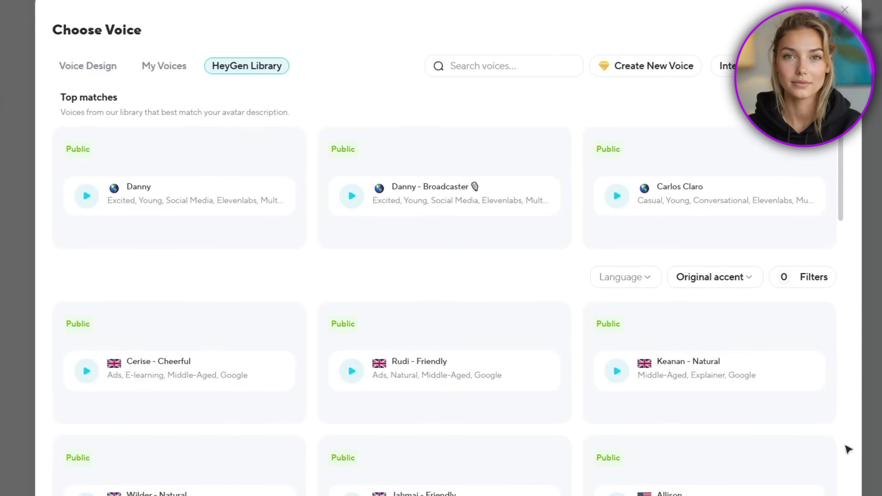
Step: Assign the Danny voice from the HeyGen Library to the avatar and place Dino in the video scene
{"action": "left_click", "coordinate": [181, 191]}
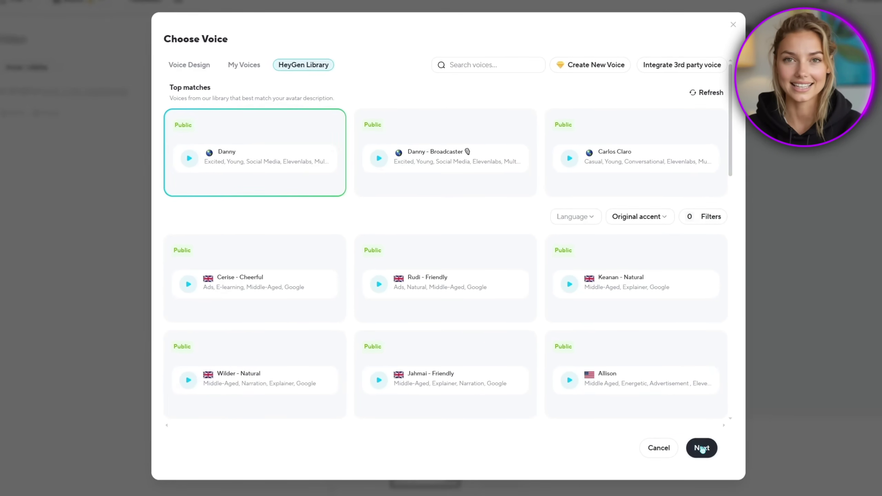
{"action": "left_click", "coordinate": [697, 449]}
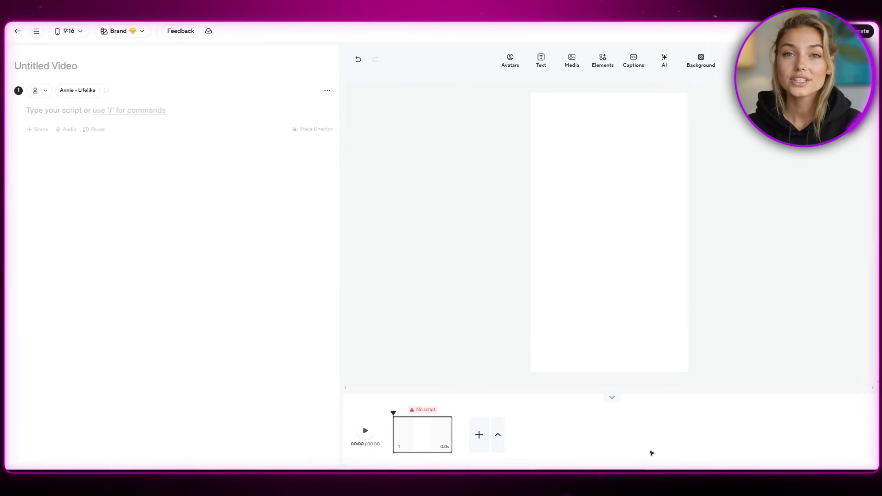
{"action": "left_click", "coordinate": [509, 61]}
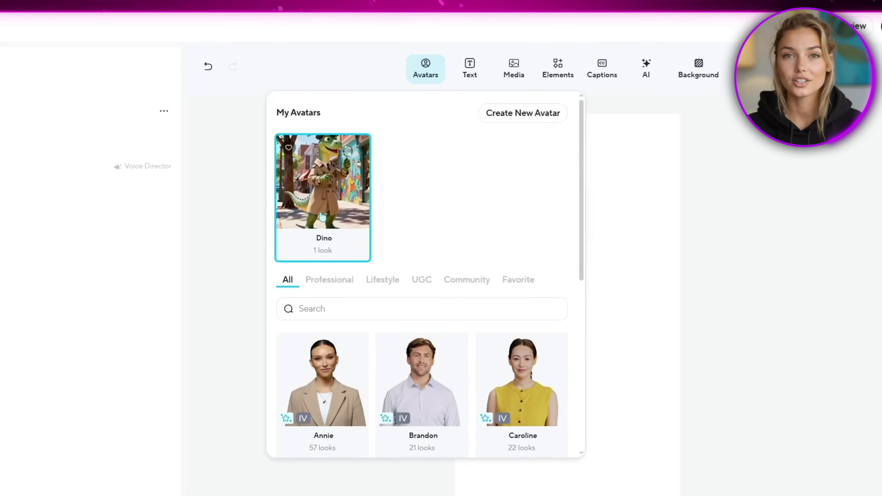
{"action": "left_click", "coordinate": [324, 205]}
{"action": "left_click", "coordinate": [422, 184]}
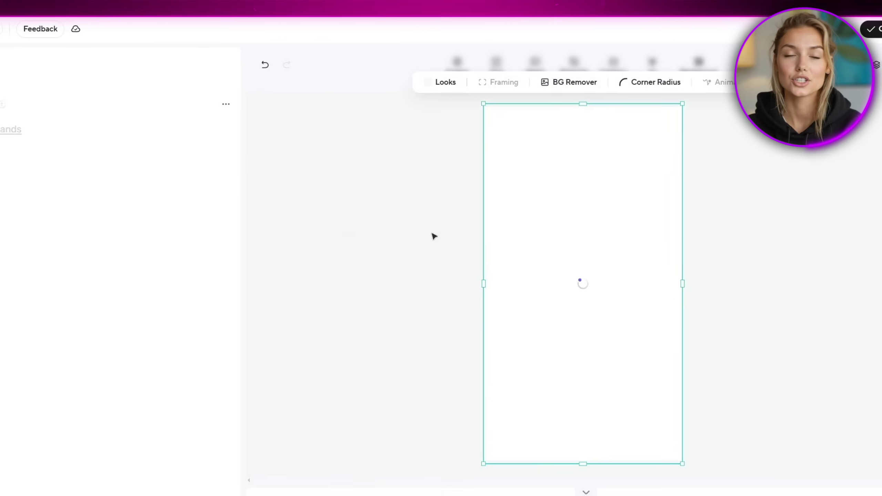
{"action": "left_click", "coordinate": [698, 423]}
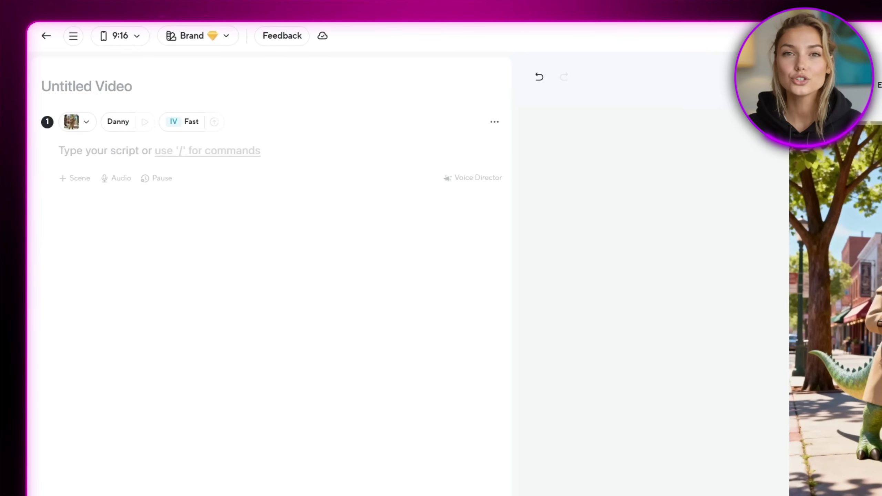
Step: Upload Dino.mp3 as the scene's audio with Voice Mirroring left off
{"action": "left_click", "coordinate": [119, 181]}
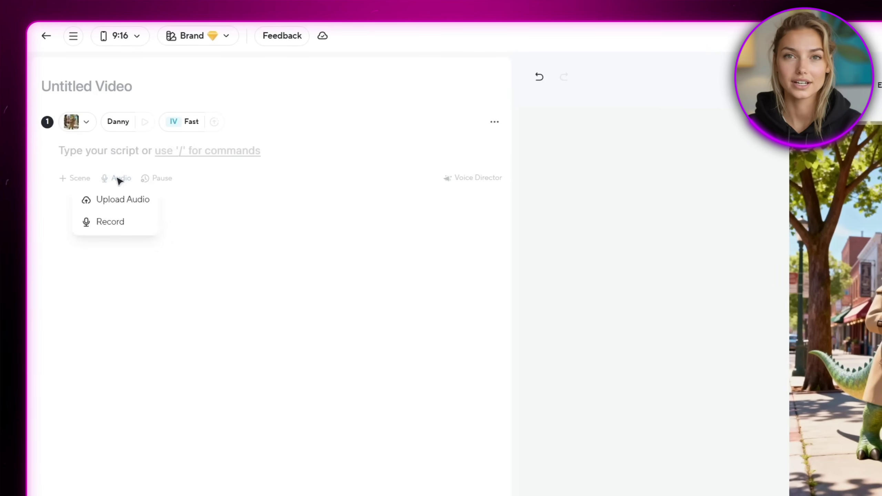
{"action": "left_click", "coordinate": [135, 205]}
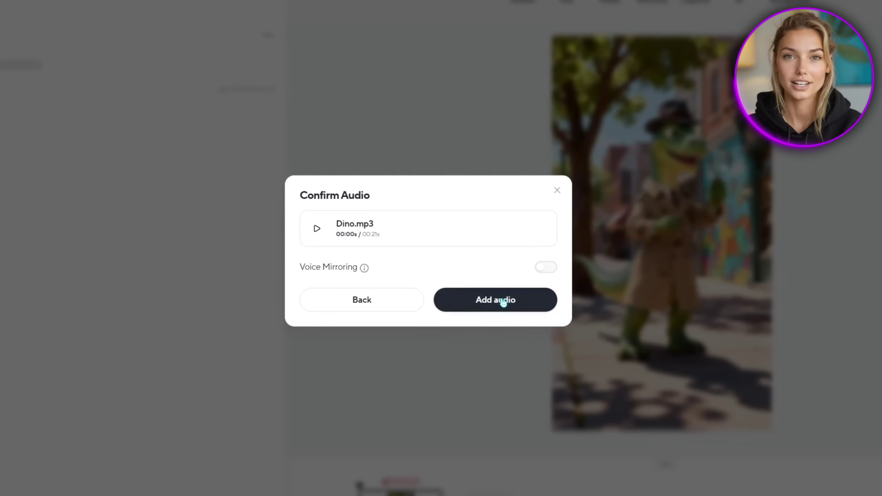
{"action": "left_click", "coordinate": [584, 333]}
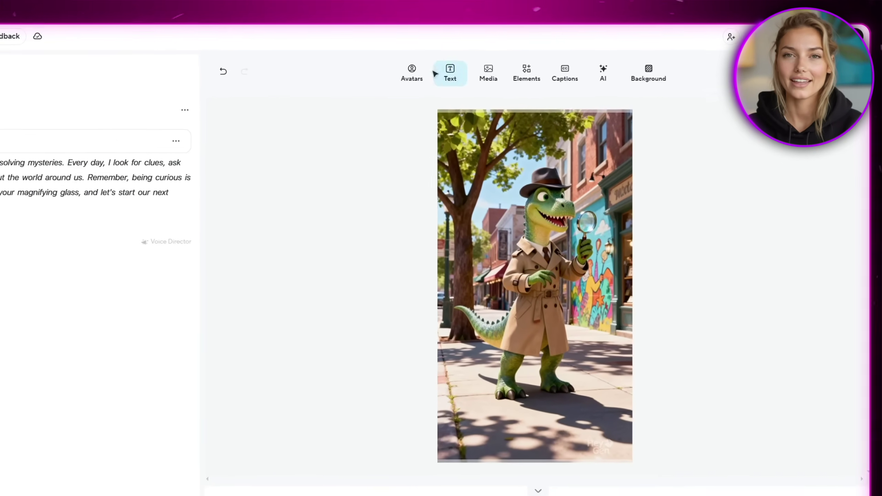
{"action": "left_click", "coordinate": [544, 70]}
{"action": "left_click", "coordinate": [408, 77]}
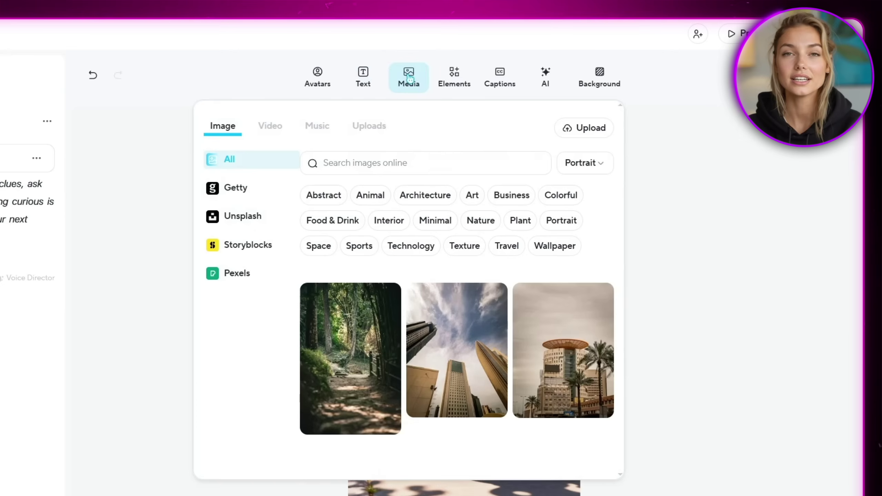
{"action": "left_click", "coordinate": [454, 78]}
{"action": "left_click", "coordinate": [454, 78]}
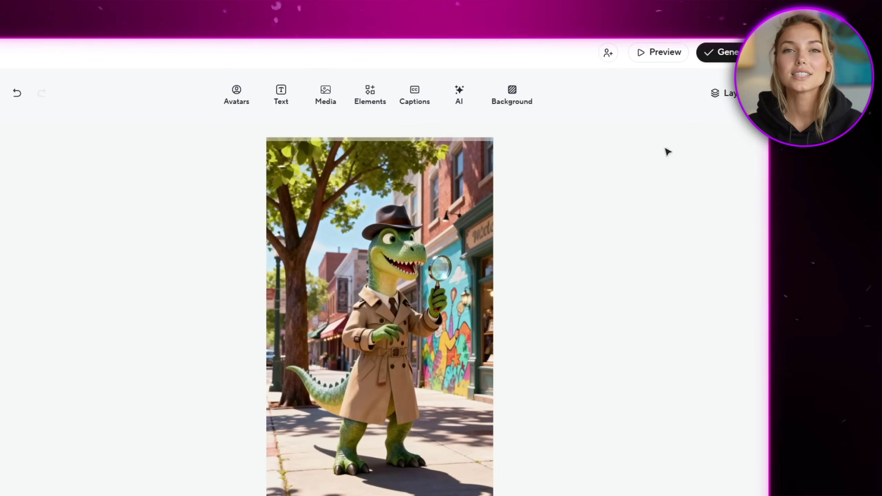
Step: Generate the dinosaur video with the title Demo at 720p resolution, 25 fps and MP4 format
{"action": "left_click", "coordinate": [687, 62]}
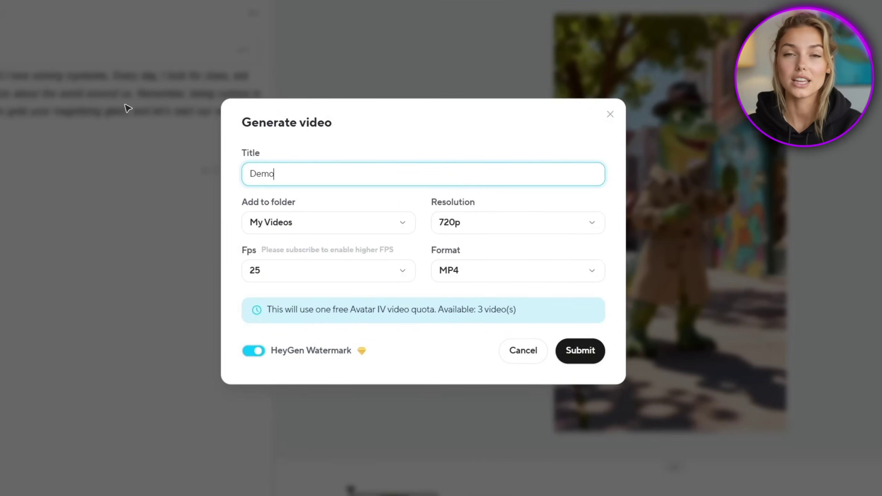
{"action": "left_click", "coordinate": [384, 124]}
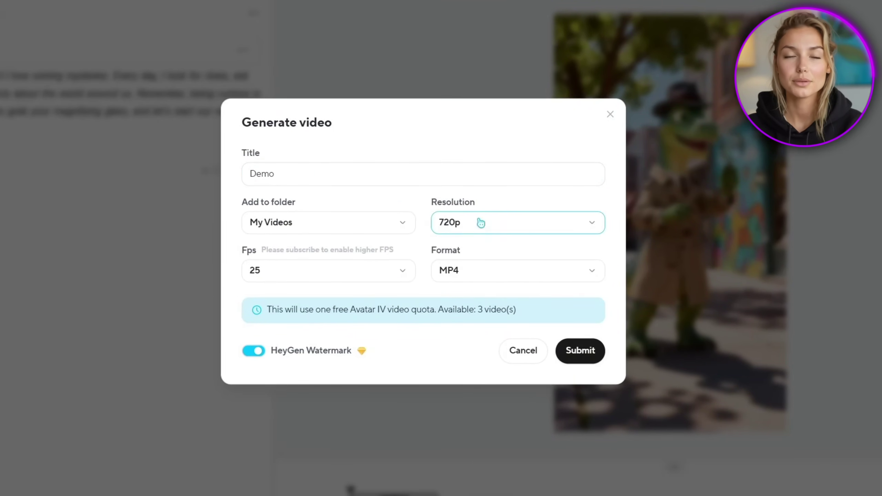
{"action": "left_click", "coordinate": [599, 231]}
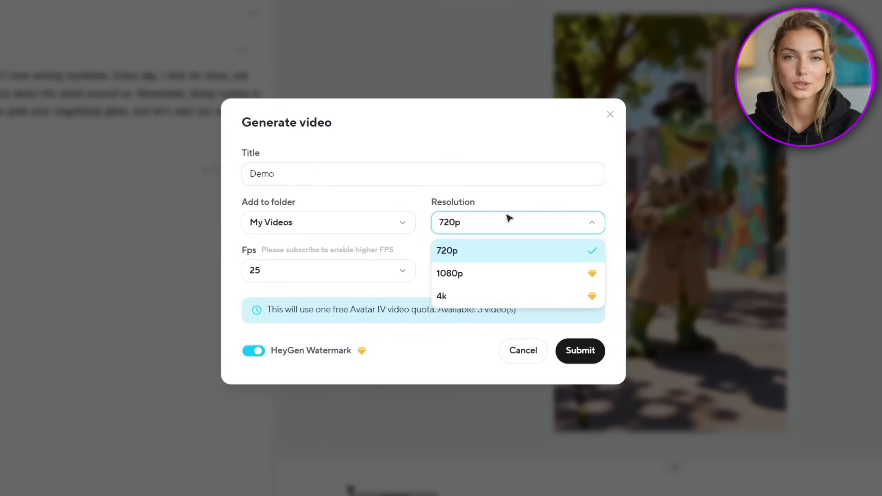
{"action": "left_click", "coordinate": [430, 242]}
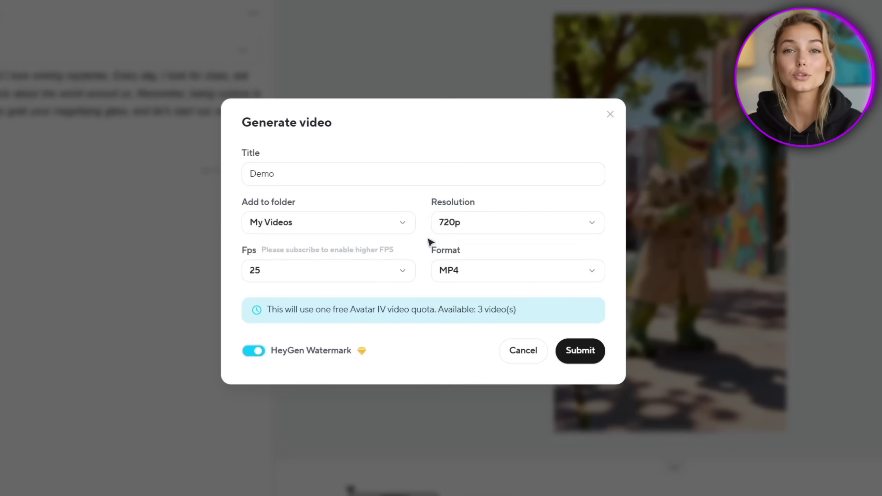
{"action": "left_click", "coordinate": [578, 352]}
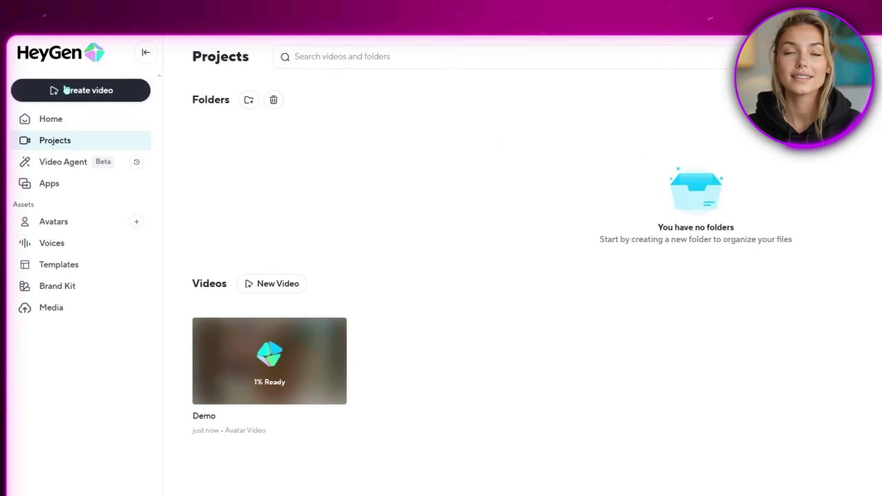
Step: Create a new portrait video from scratch and upload the photo of the blonde woman in a black hoodie as a new avatar
{"action": "left_click", "coordinate": [66, 90]}
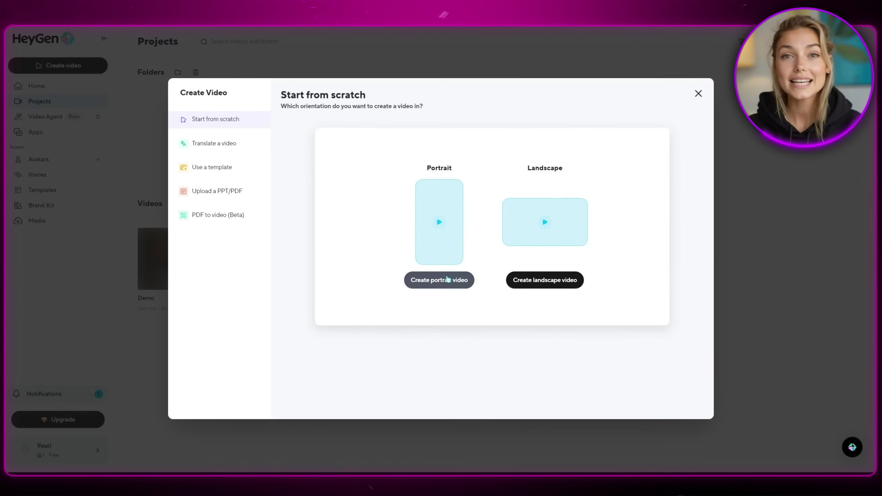
{"action": "left_click", "coordinate": [447, 280]}
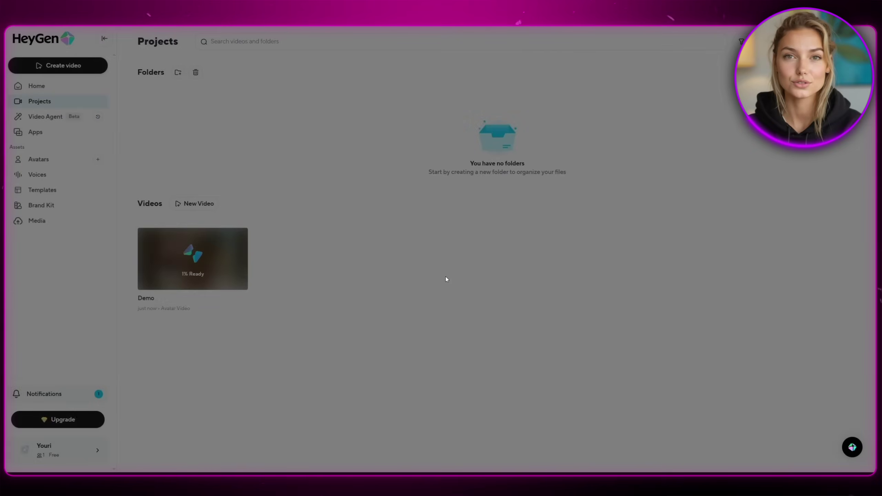
{"action": "left_click", "coordinate": [517, 70]}
{"action": "left_click", "coordinate": [398, 307]}
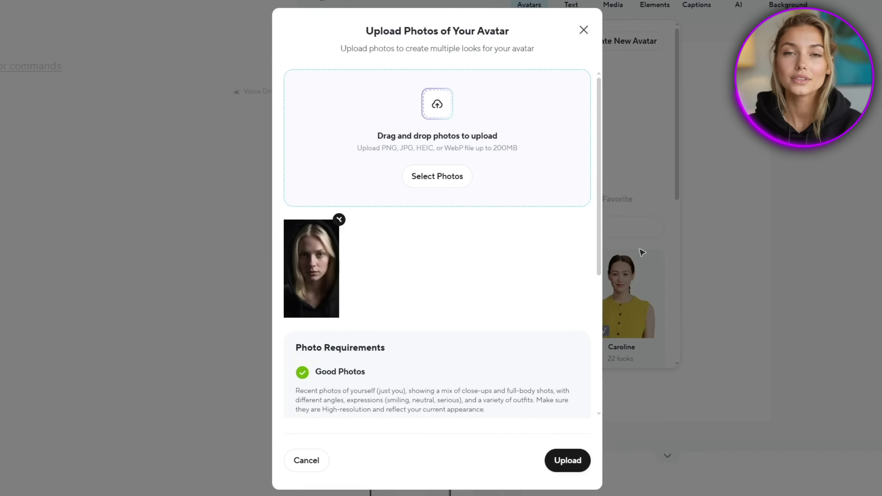
{"action": "left_click", "coordinate": [568, 461]}
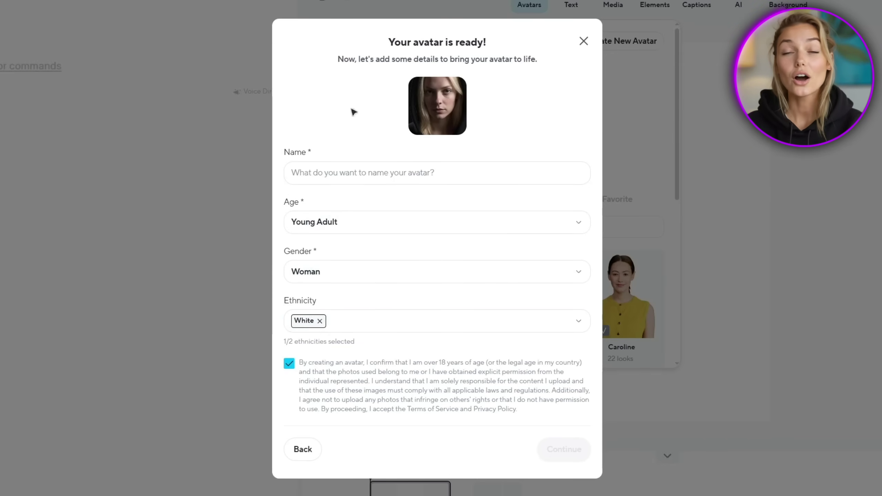
Step: Enter the new avatar's first name, submit the details and assign the Ellie Faye - Serious voice from the HeyGen Library
{"action": "type", "text": "Emily"}
{"action": "left_click", "coordinate": [561, 451]}
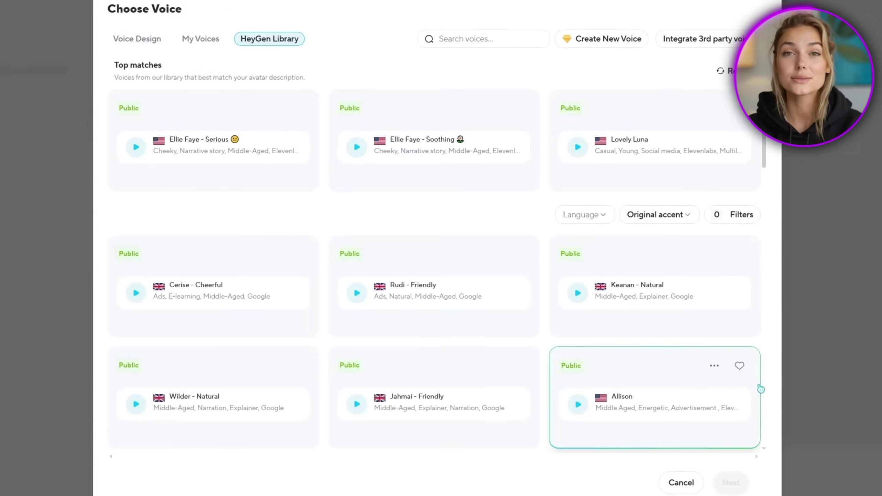
{"action": "left_click", "coordinate": [226, 134]}
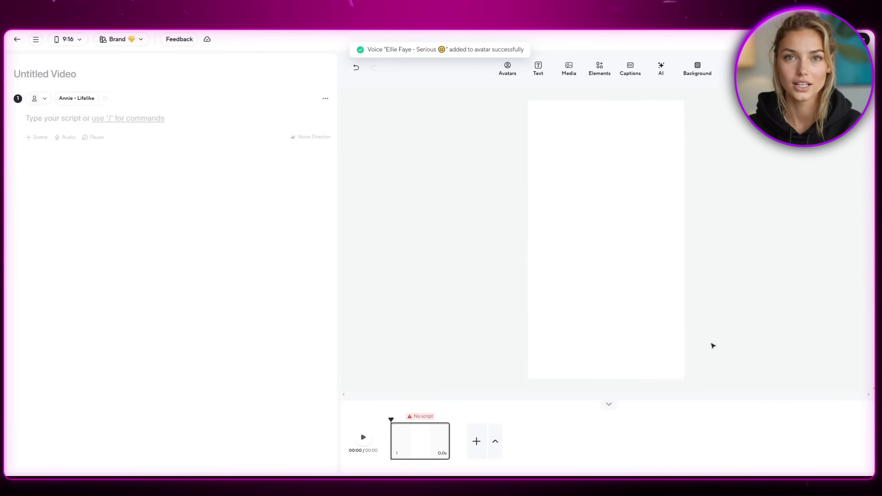
Step: Place the newly created woman avatar's look in the empty portrait scene
{"action": "left_click", "coordinate": [512, 54]}
{"action": "left_click", "coordinate": [434, 144]}
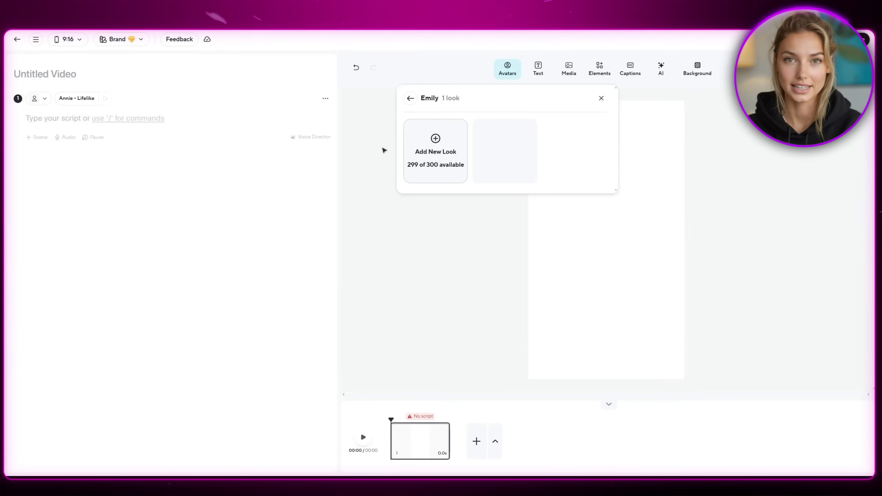
{"action": "left_click", "coordinate": [508, 147]}
Step: Upload Waman.mp3 as the scene's audio with Voice Mirroring left off and generate the video as Demo 2
{"action": "left_click", "coordinate": [65, 137]}
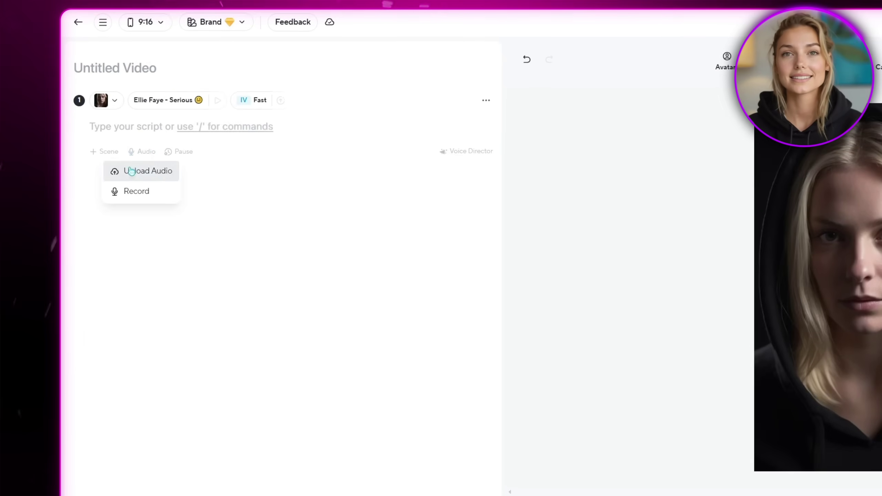
{"action": "left_click", "coordinate": [70, 149]}
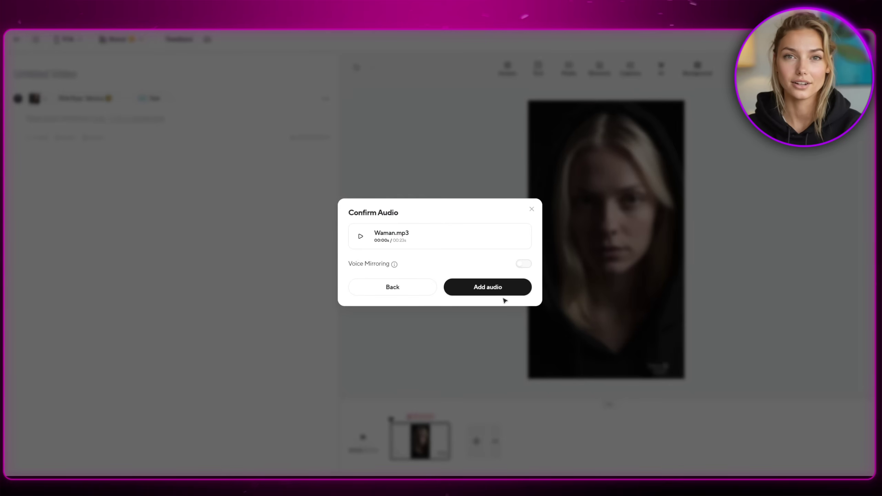
{"action": "left_click", "coordinate": [502, 292]}
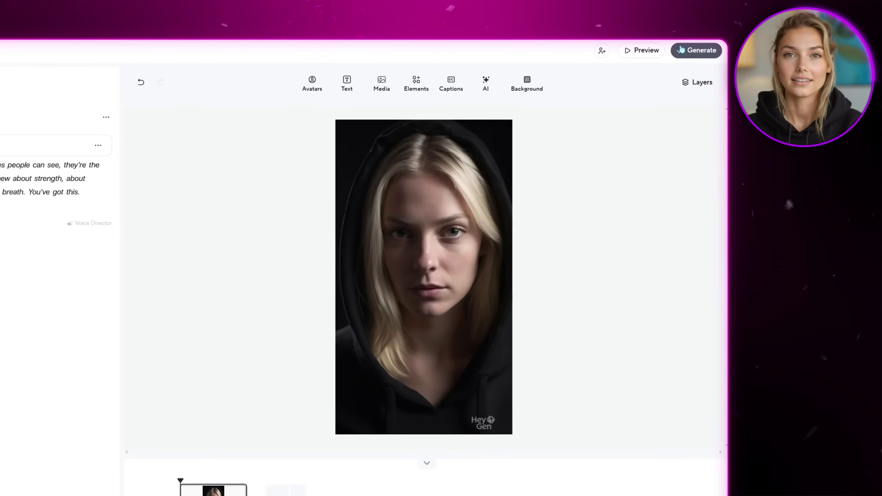
{"action": "left_click", "coordinate": [704, 52]}
{"action": "left_click", "coordinate": [356, 372]}
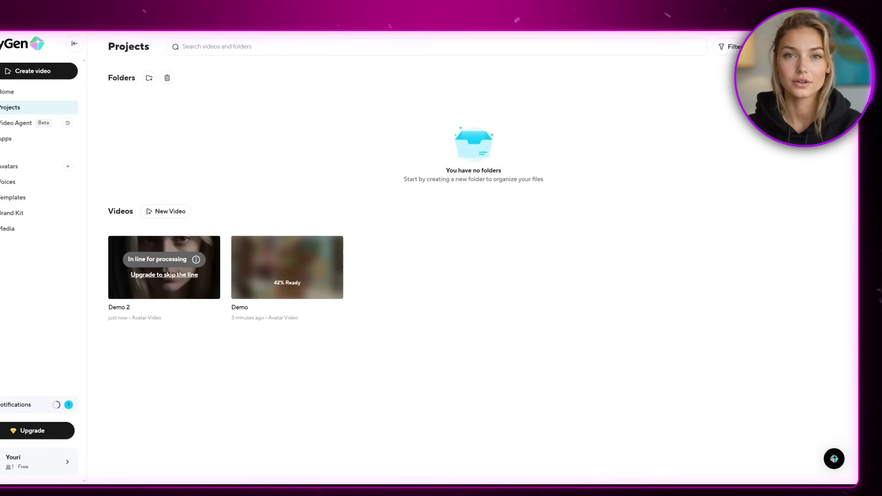